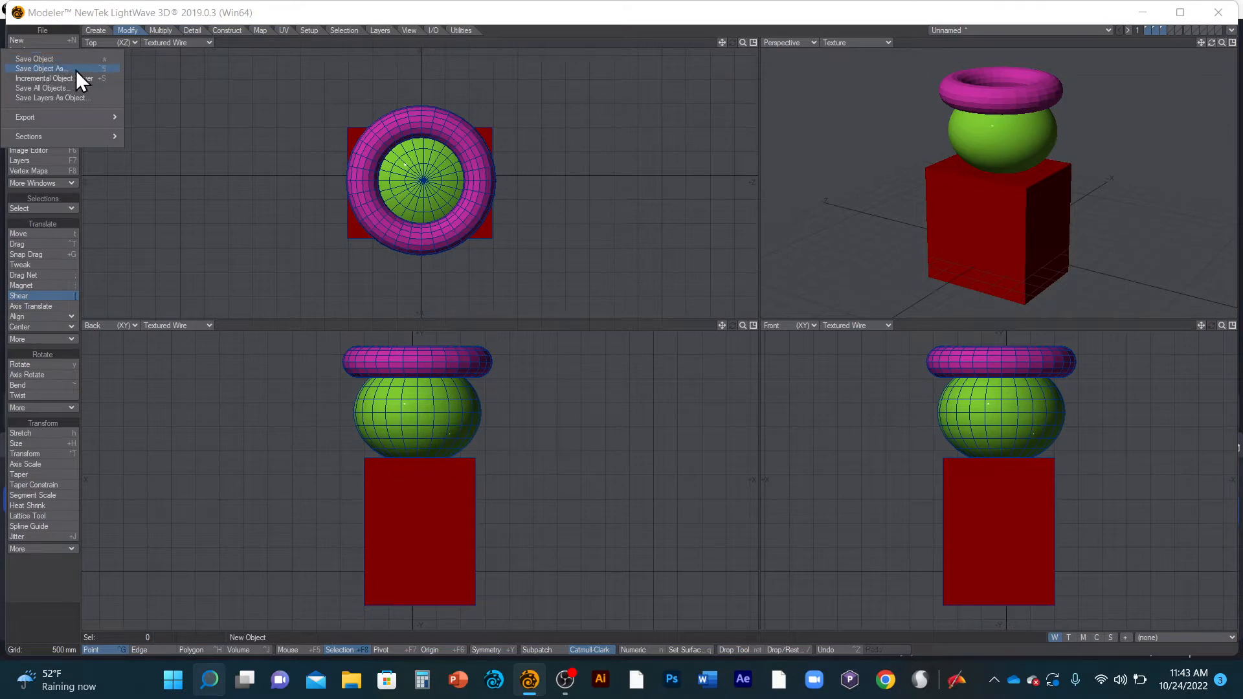
Step: Save the stacked model as "the object animation" in the DOCUMENTS 3D folder
left_click(76, 68)
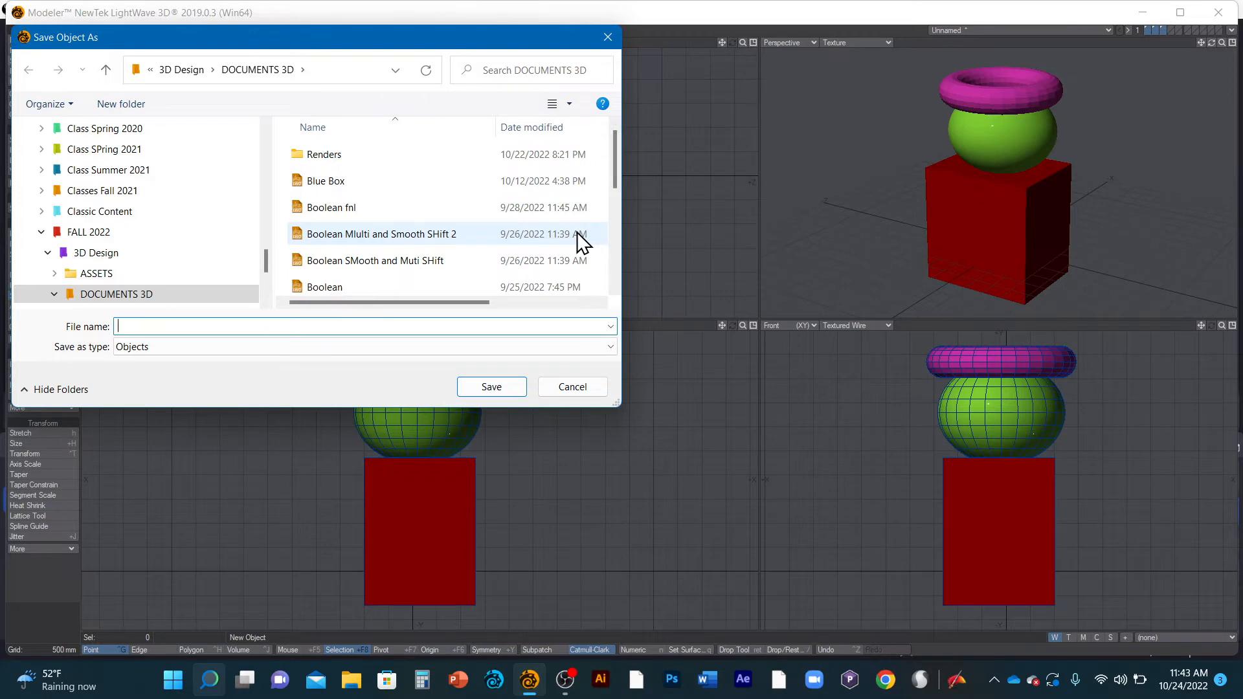
type("the object animation")
key("Return")
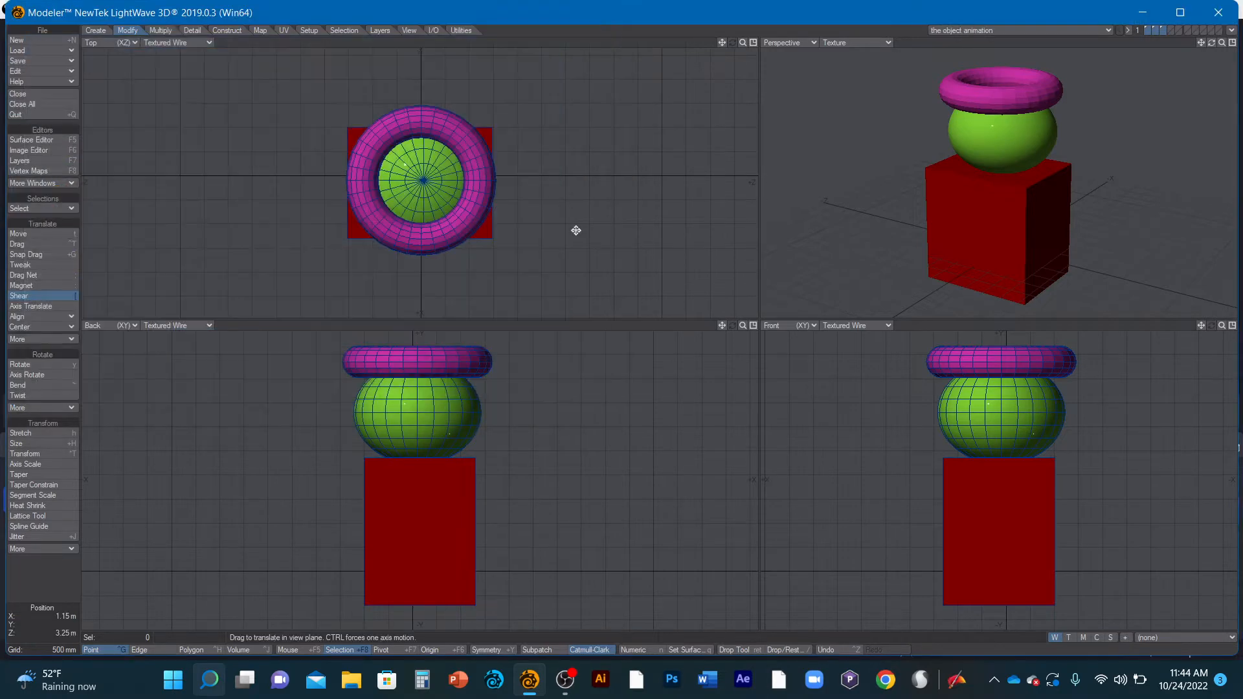
Step: Save another version of the object under the name "the object animation FLT"
left_click(38, 63)
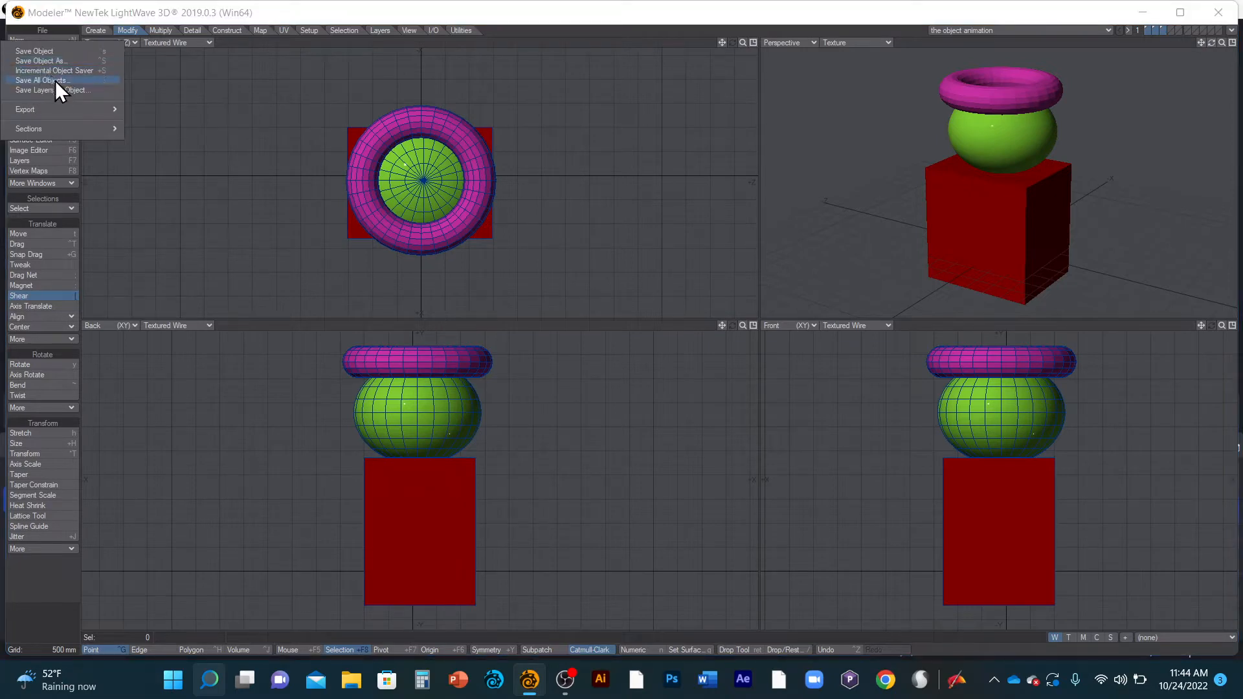
left_click(54, 64)
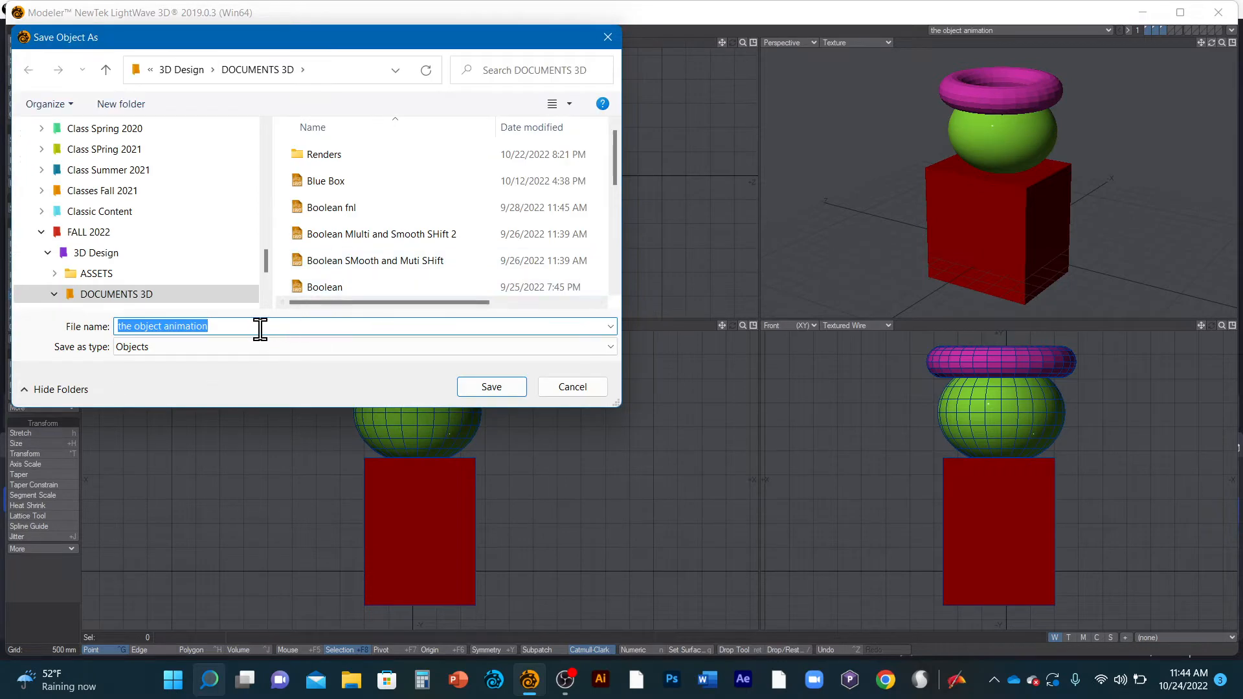
left_click(260, 329)
type("flt")
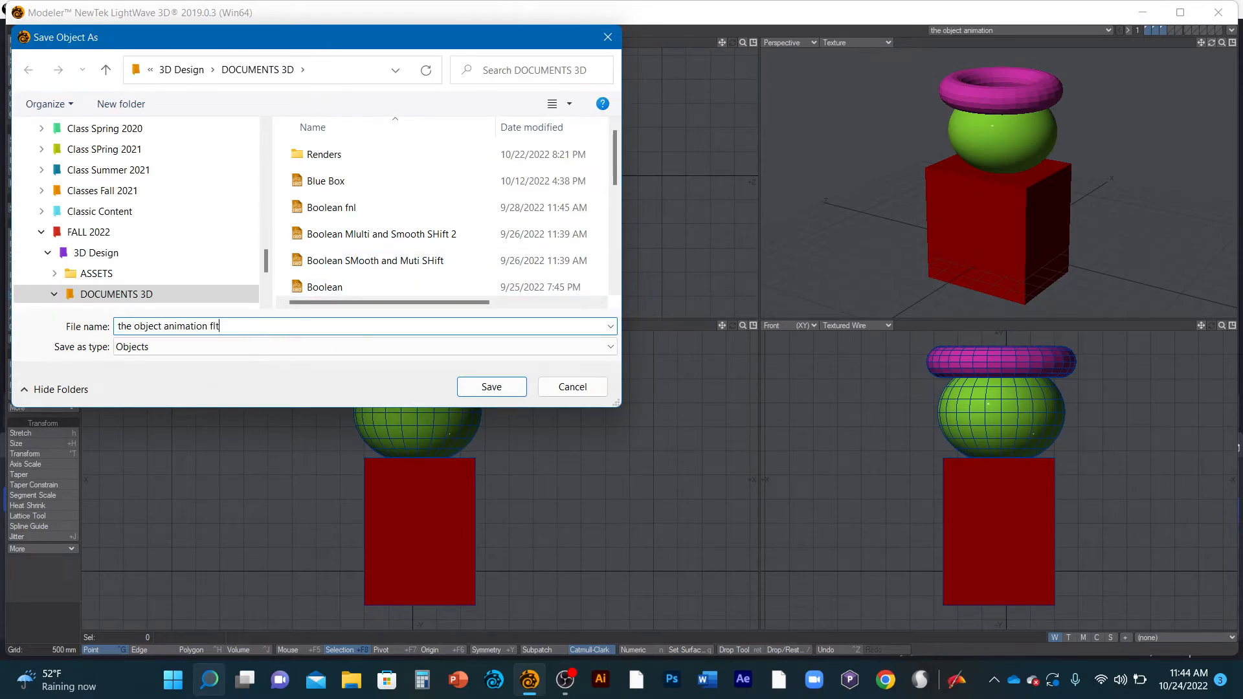
key("BackSpace")
key("BackSpace")
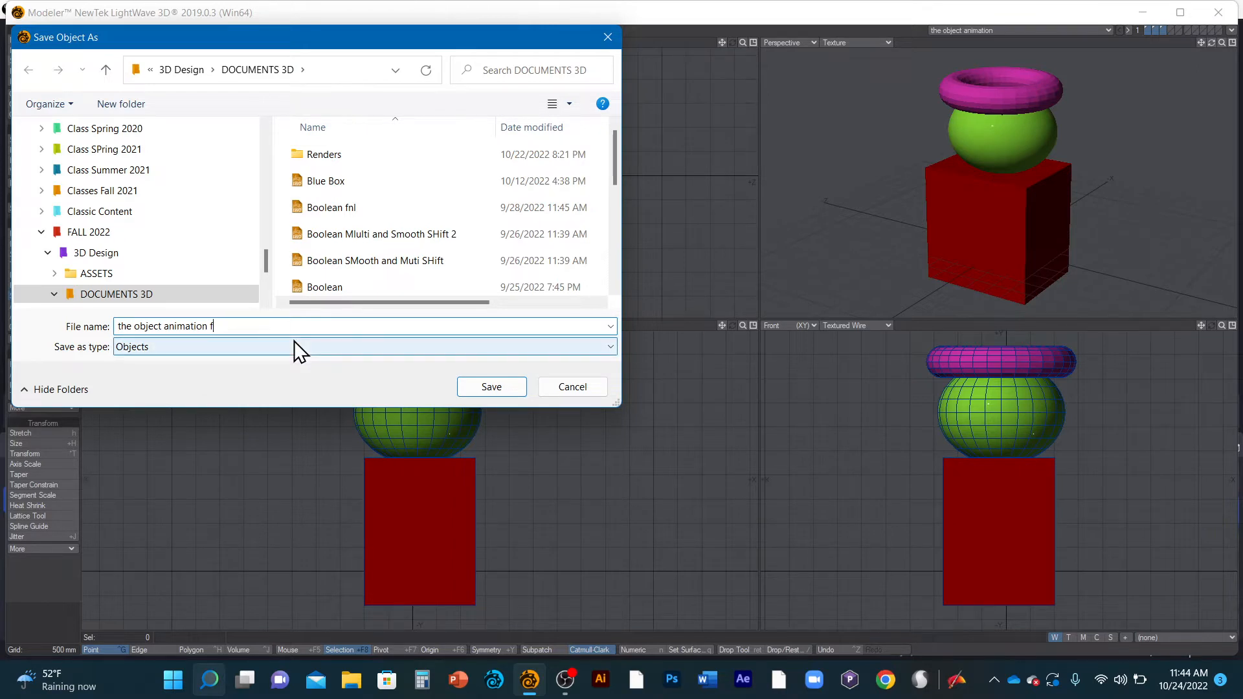
key("BackSpace")
type("FLT")
left_click(501, 390)
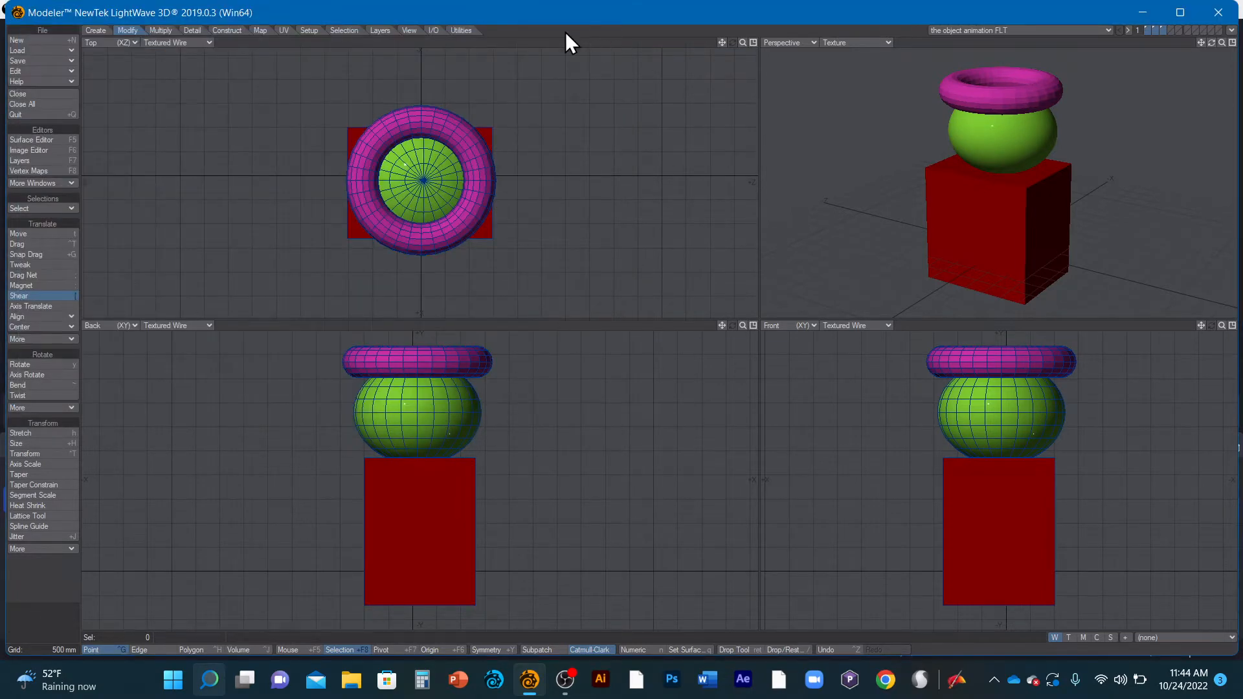
Step: Flatten the selected layers into a single layer and send the object to Layout
left_click(379, 30)
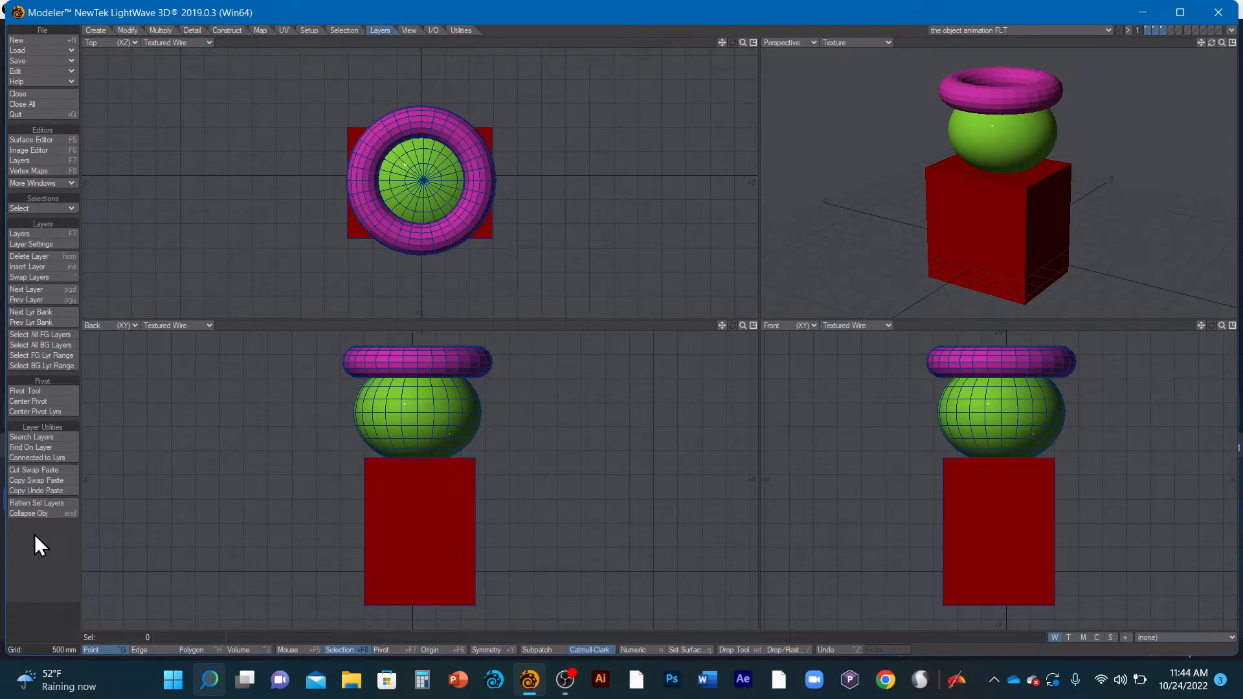
left_click(48, 503)
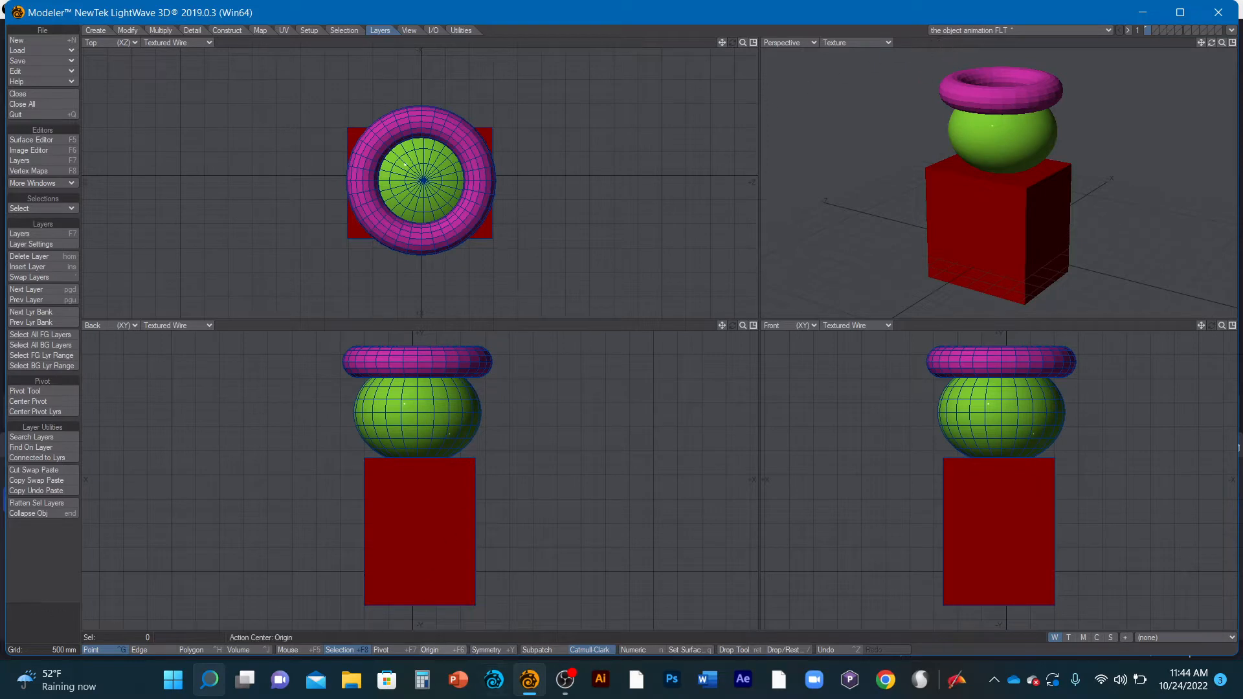
left_click(494, 681)
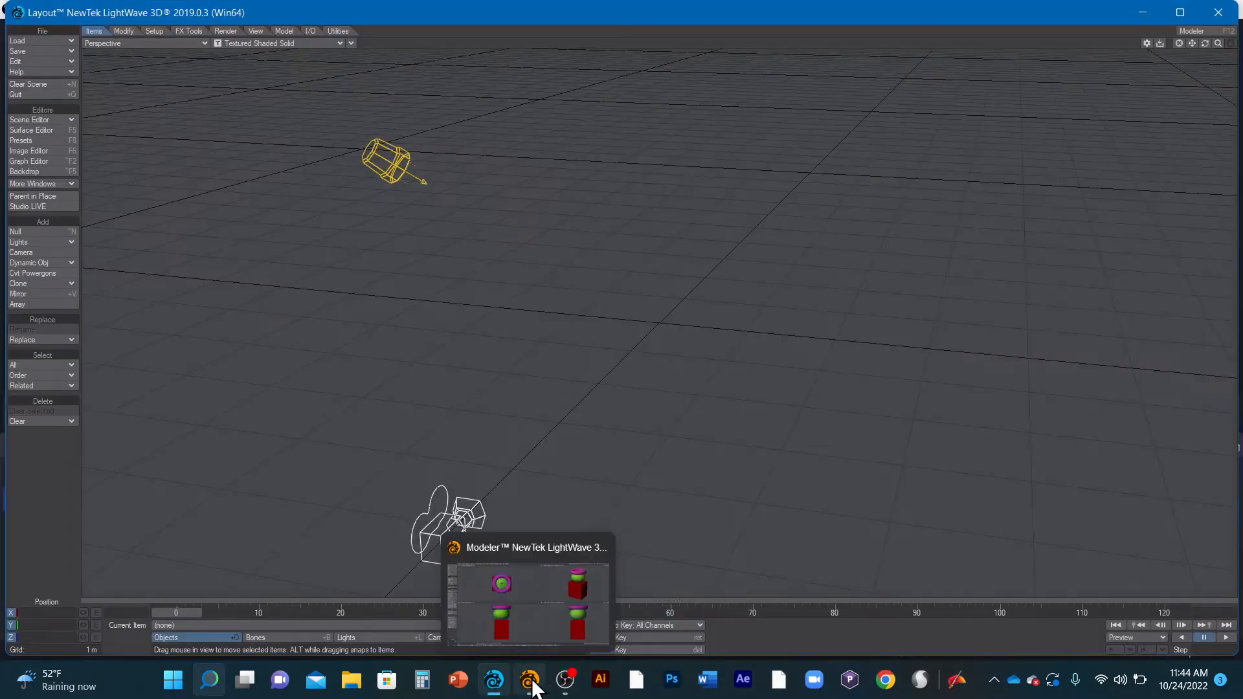
left_click(530, 681)
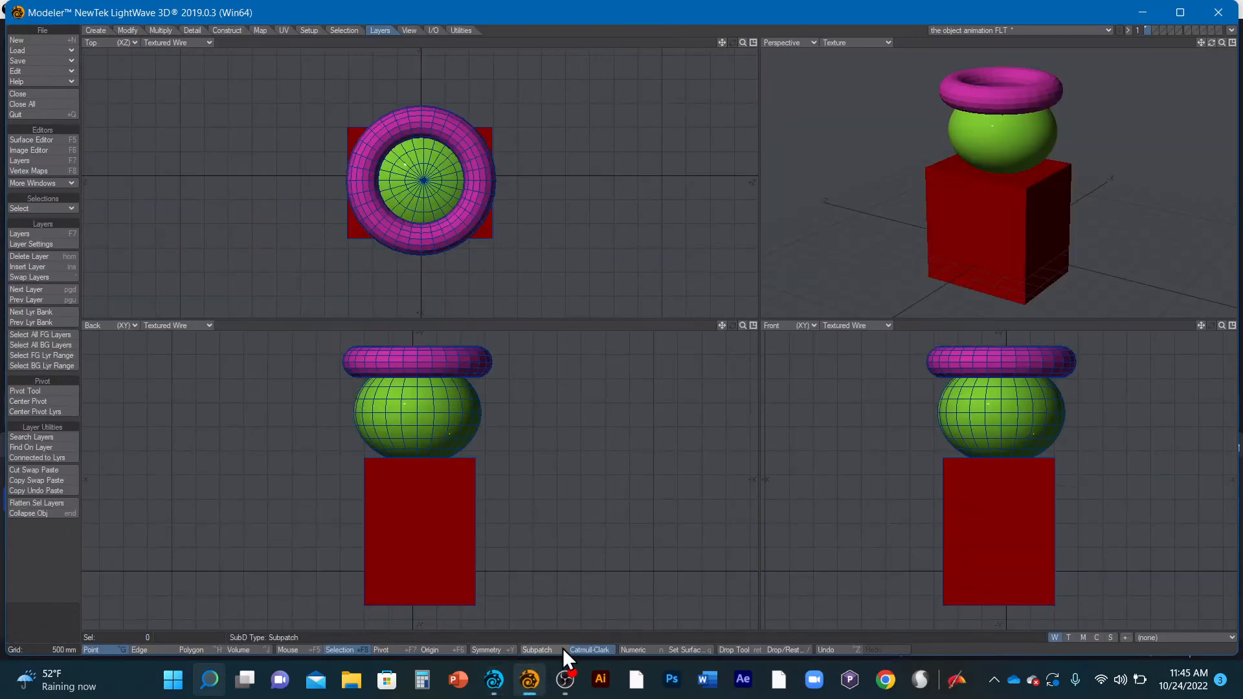
left_click(1232, 31)
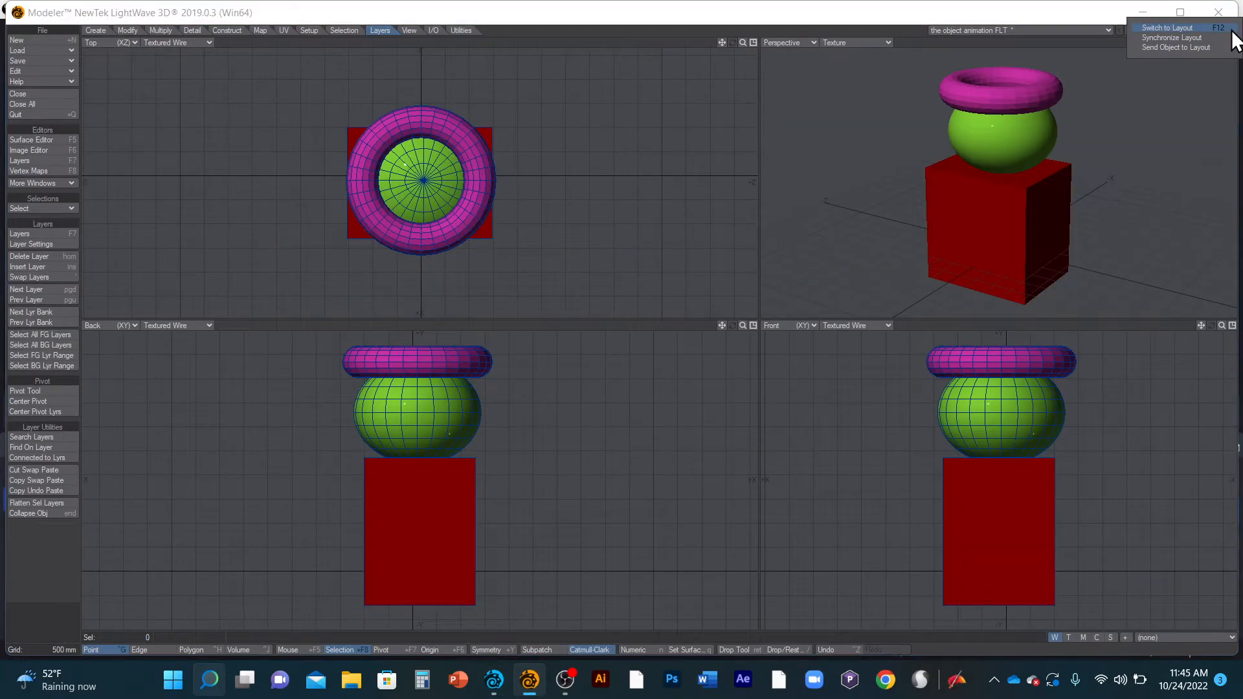
left_click(1221, 48)
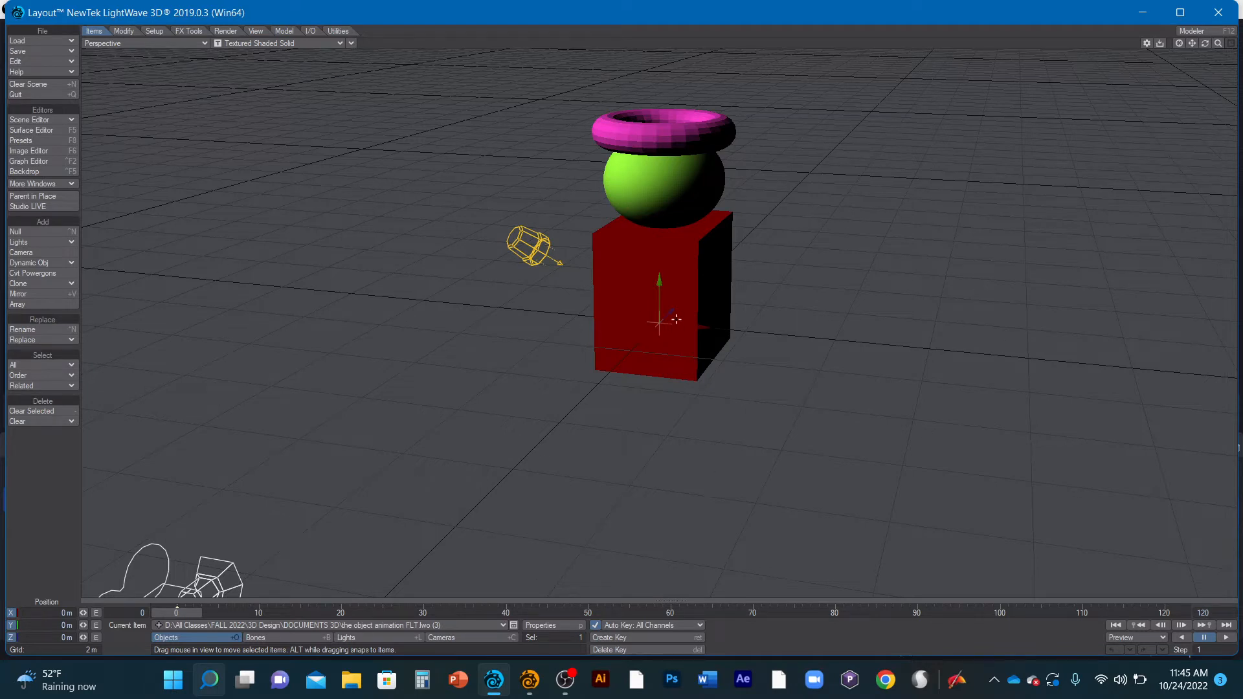
Step: Set the viewport layout to Double Vertical in the display preferences
key("d")
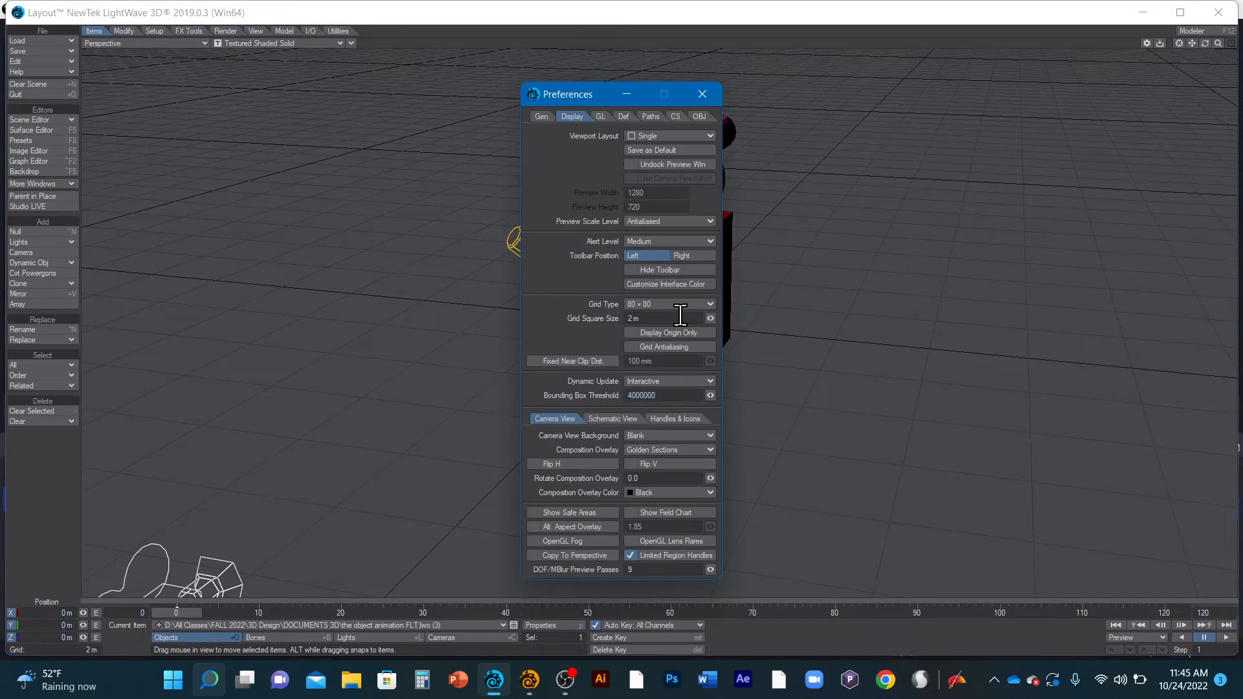
left_click(677, 133)
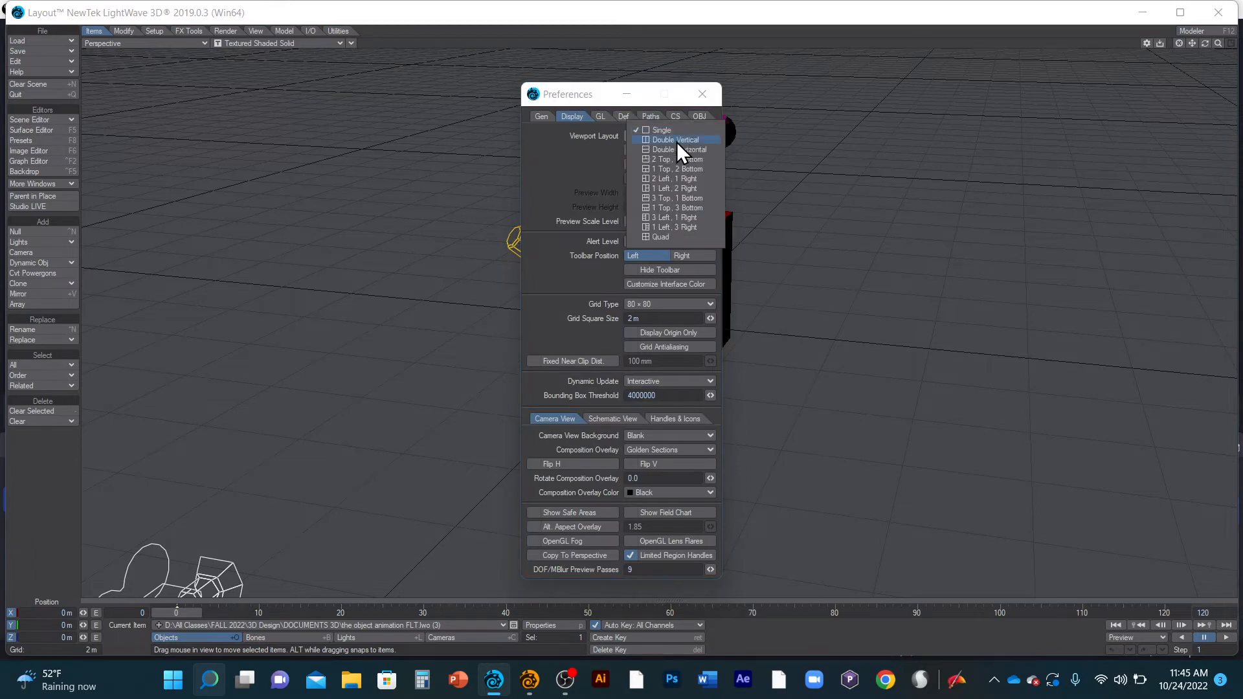
left_click(677, 141)
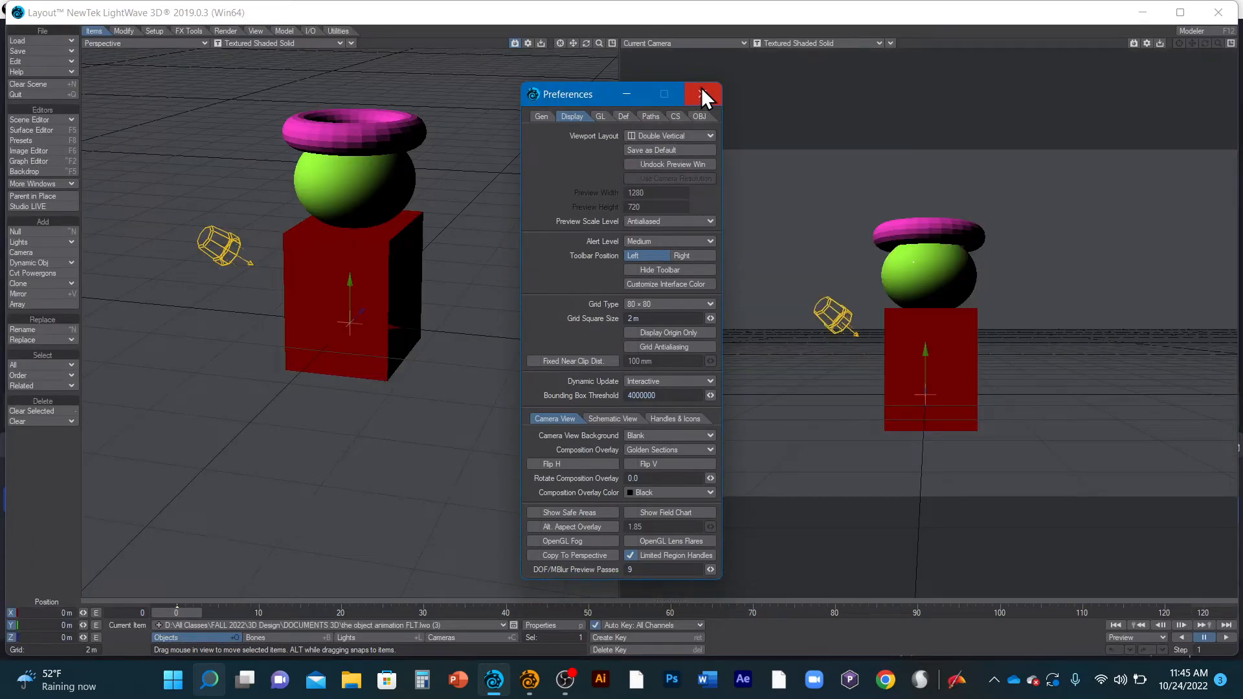
left_click(701, 92)
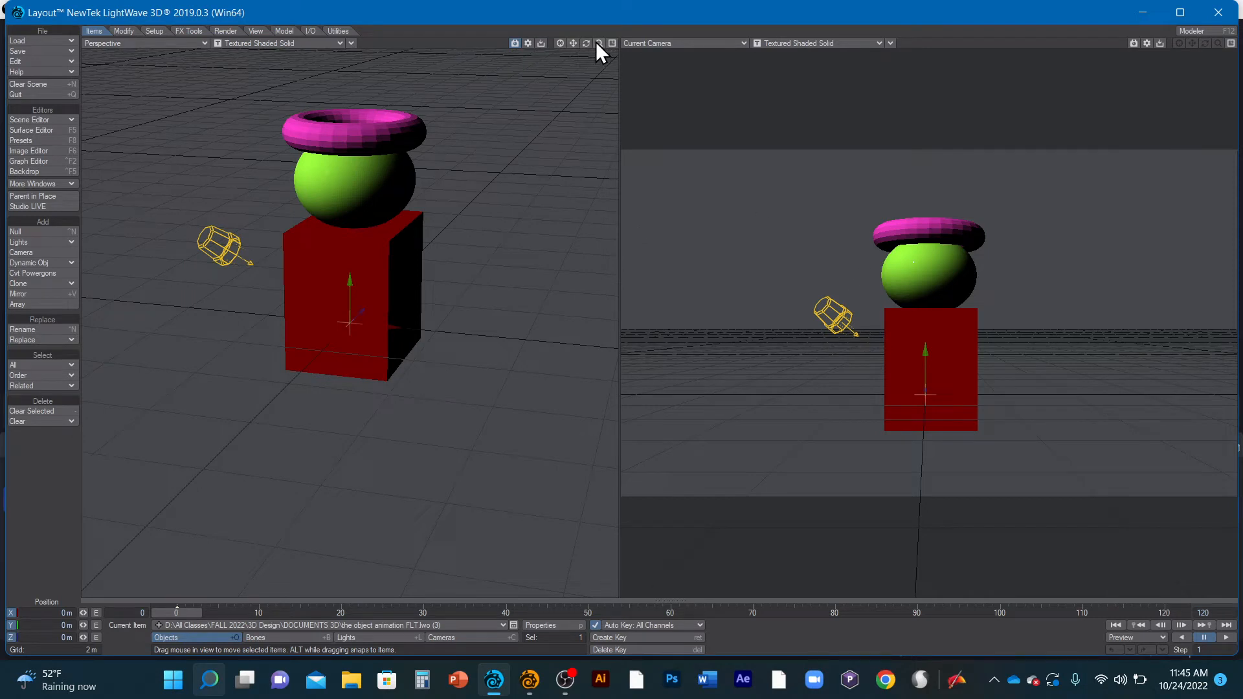
Step: Raise the camera above the stacked object and pitch it down about 15.8° to frame the object
left_click_drag(595, 42, 595, 104)
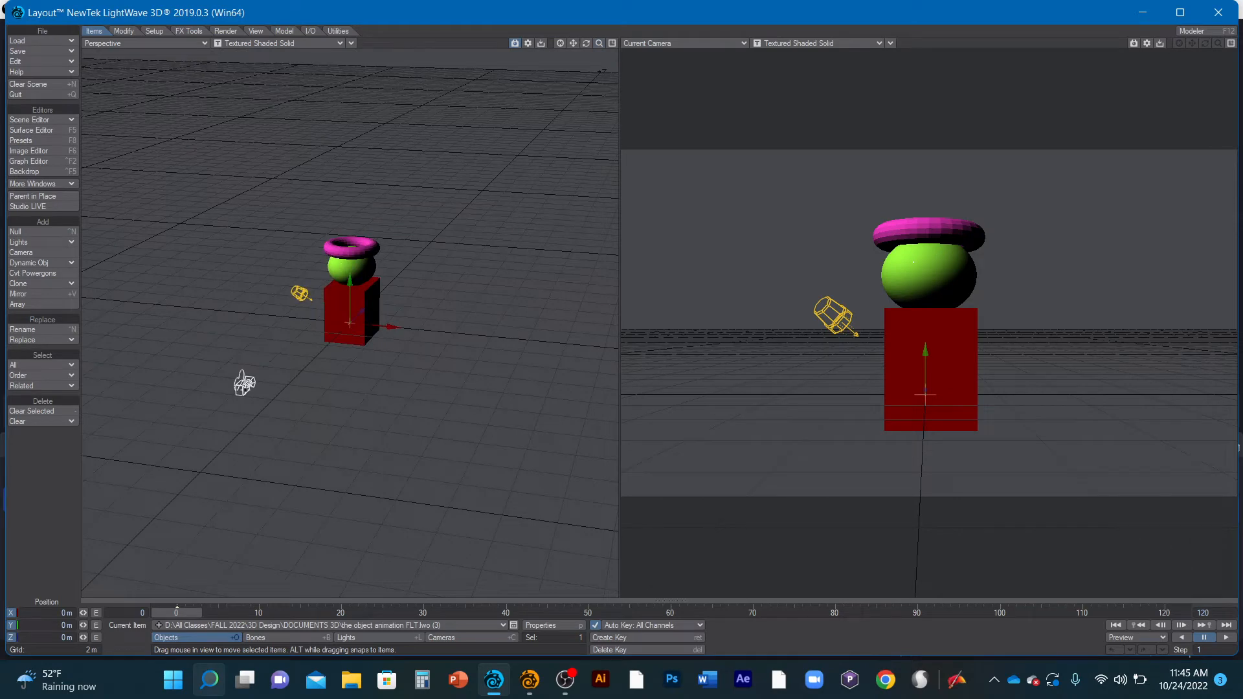
key("shift+c")
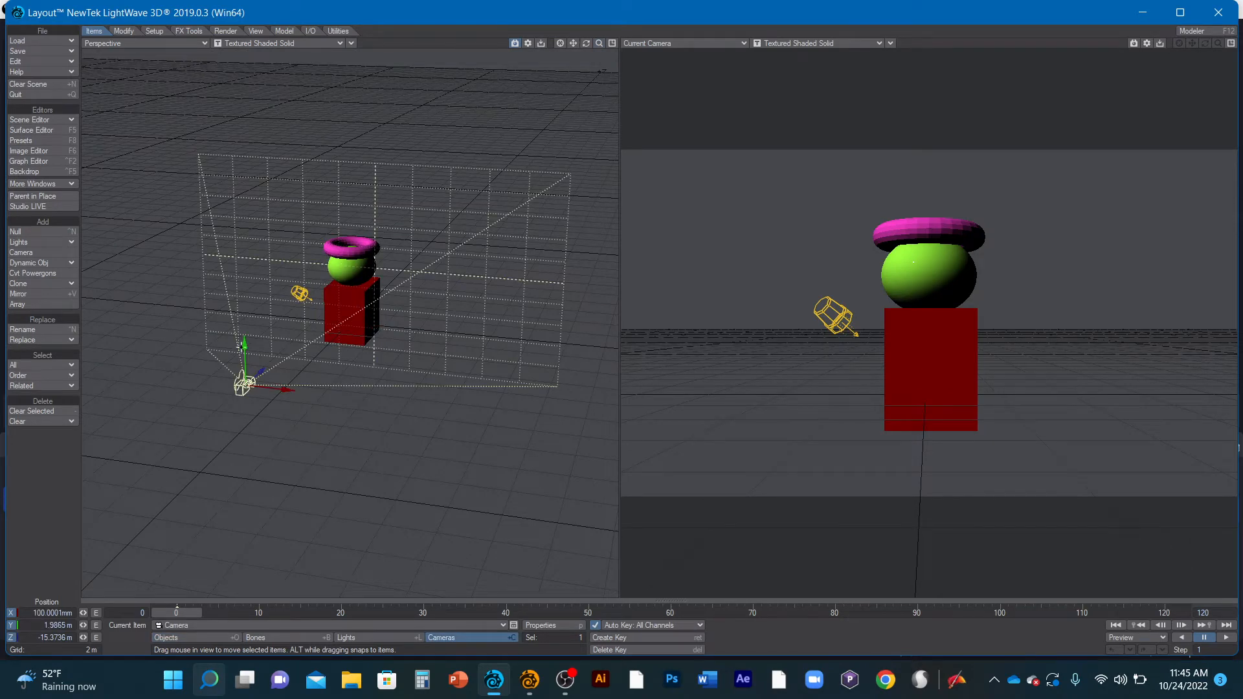
left_click_drag(245, 353, 242, 240)
key("y")
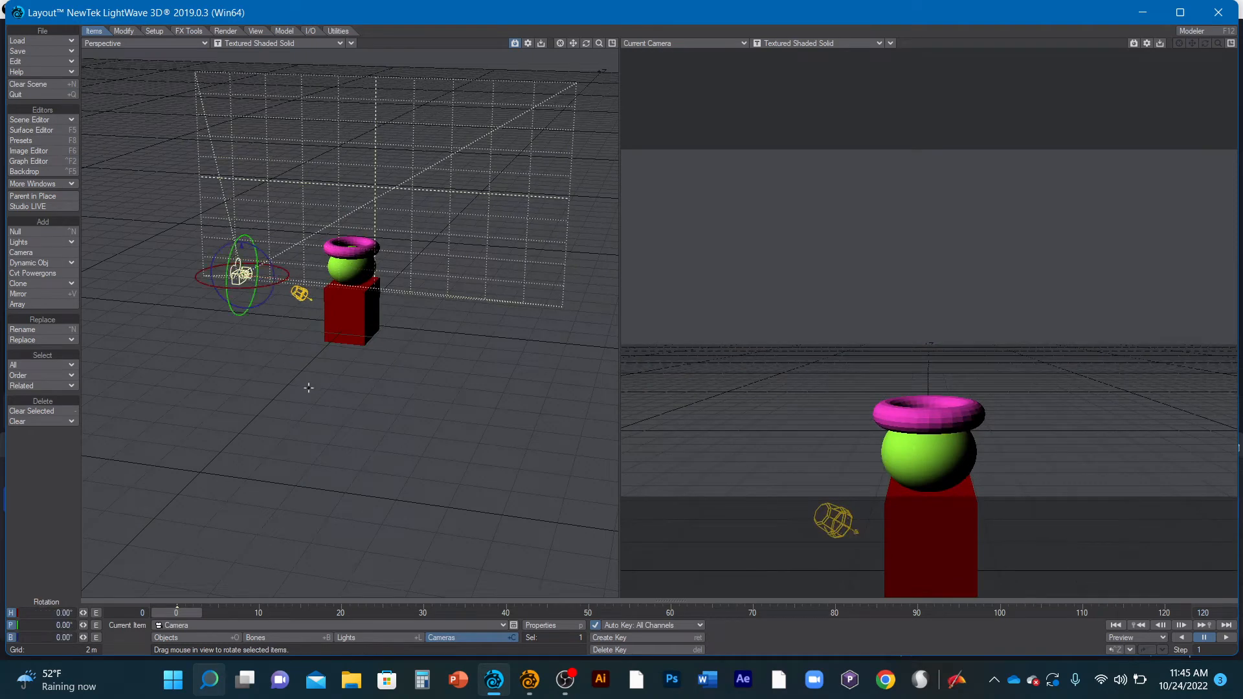
left_click_drag(239, 274, 237, 259)
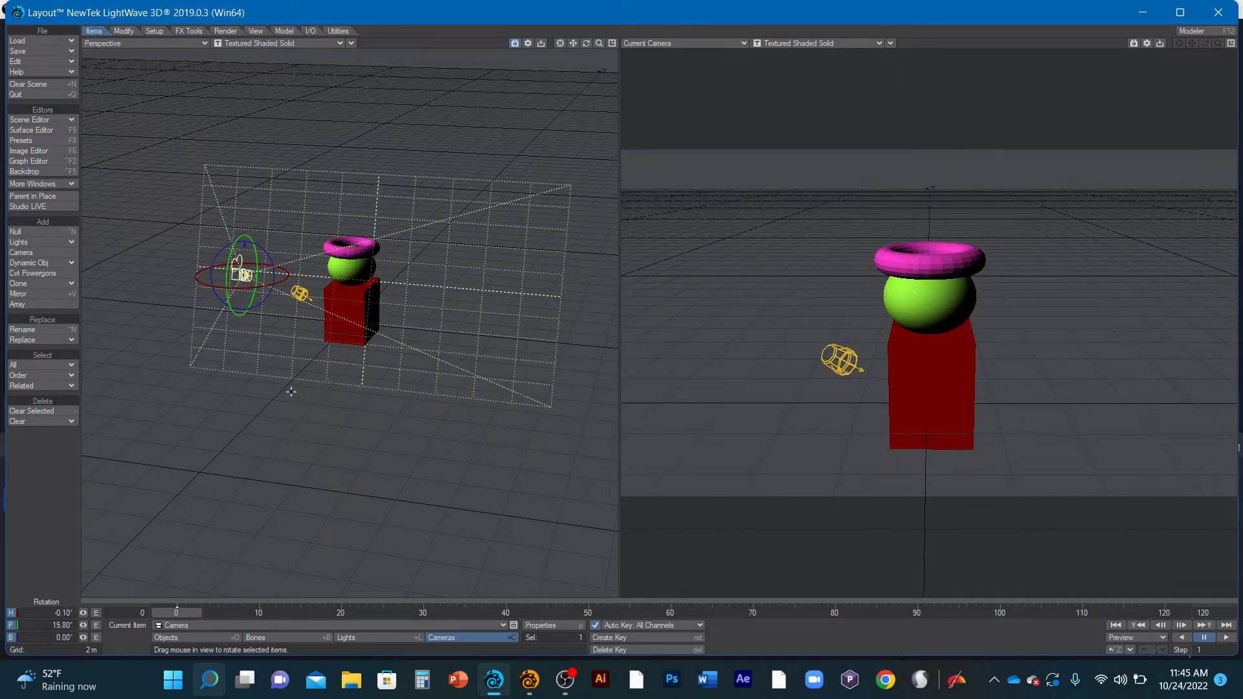
Step: Select the stacked object and set the timeline's end frame to 200
left_click(942, 377)
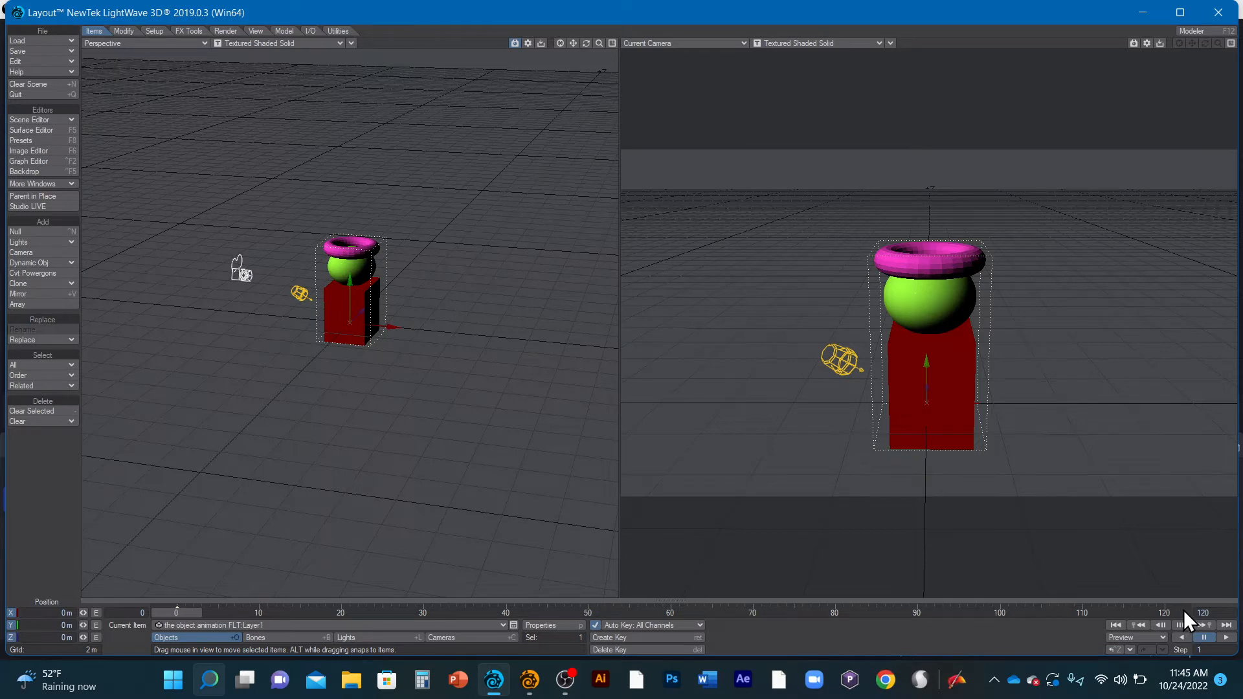
left_click(1197, 611)
type("2")
key("Return")
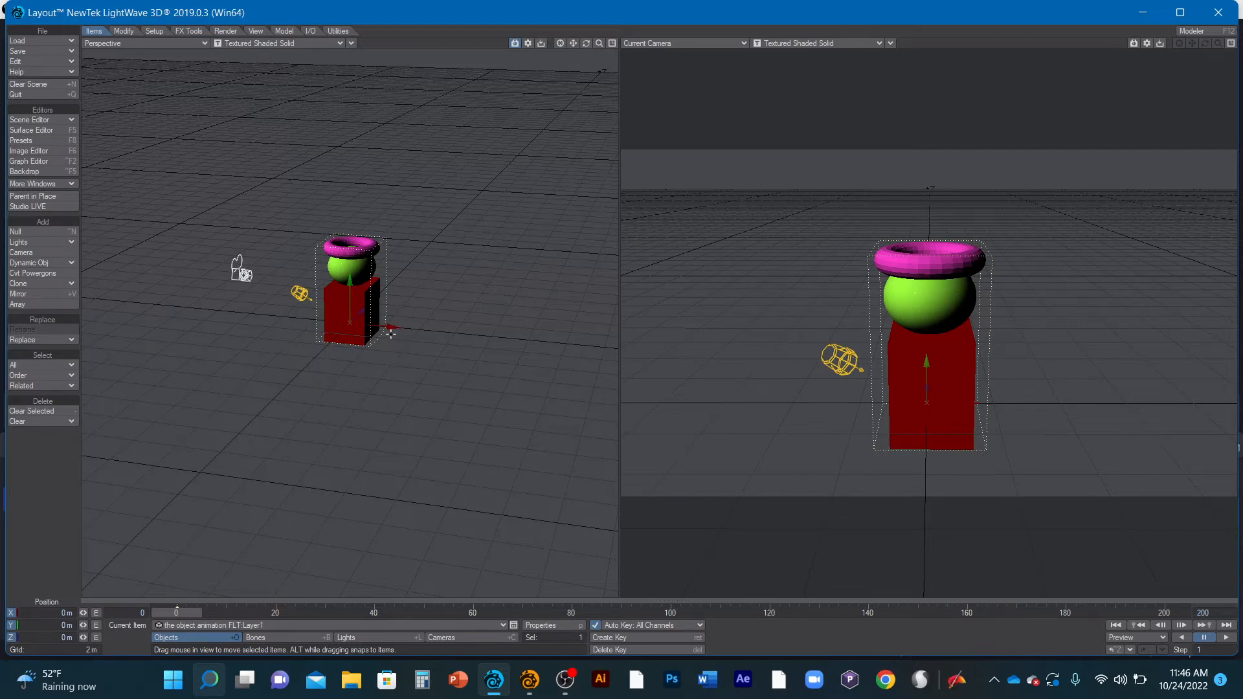
Step: Key the object's X position at about -12.3 m on frame 0 and about 12.1 m on frame 200
left_click_drag(394, 328, 191, 308)
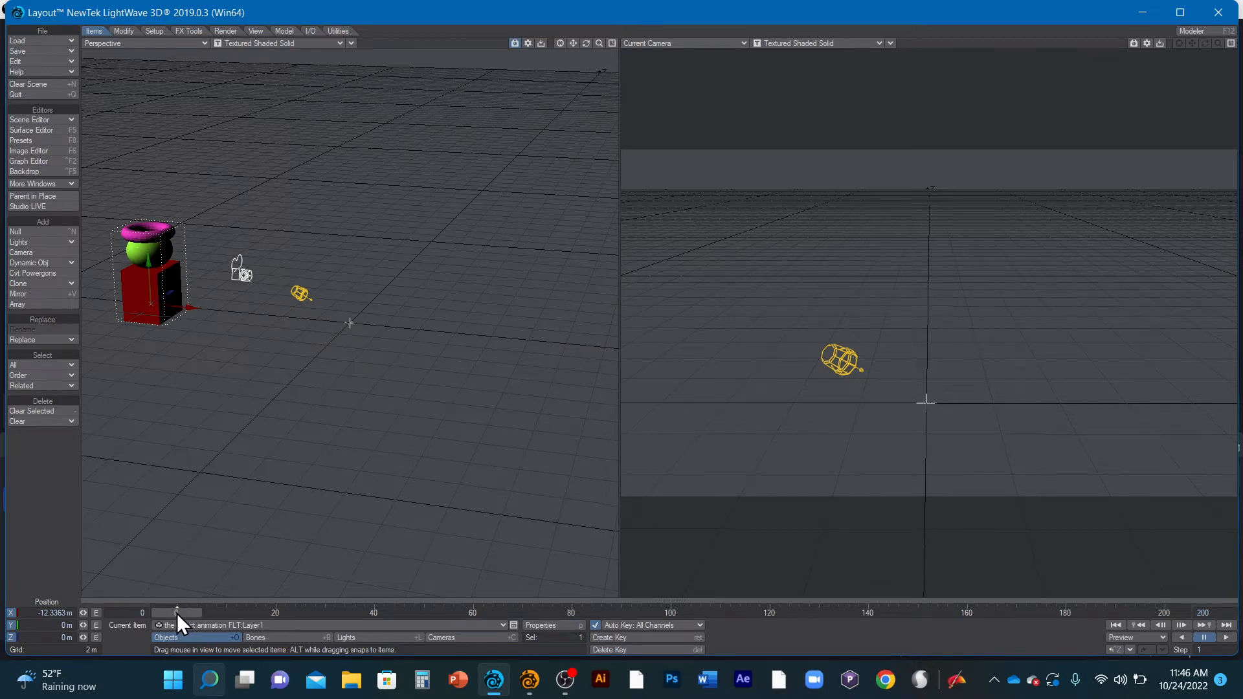
left_click(1226, 625)
left_click_drag(202, 310, 612, 347)
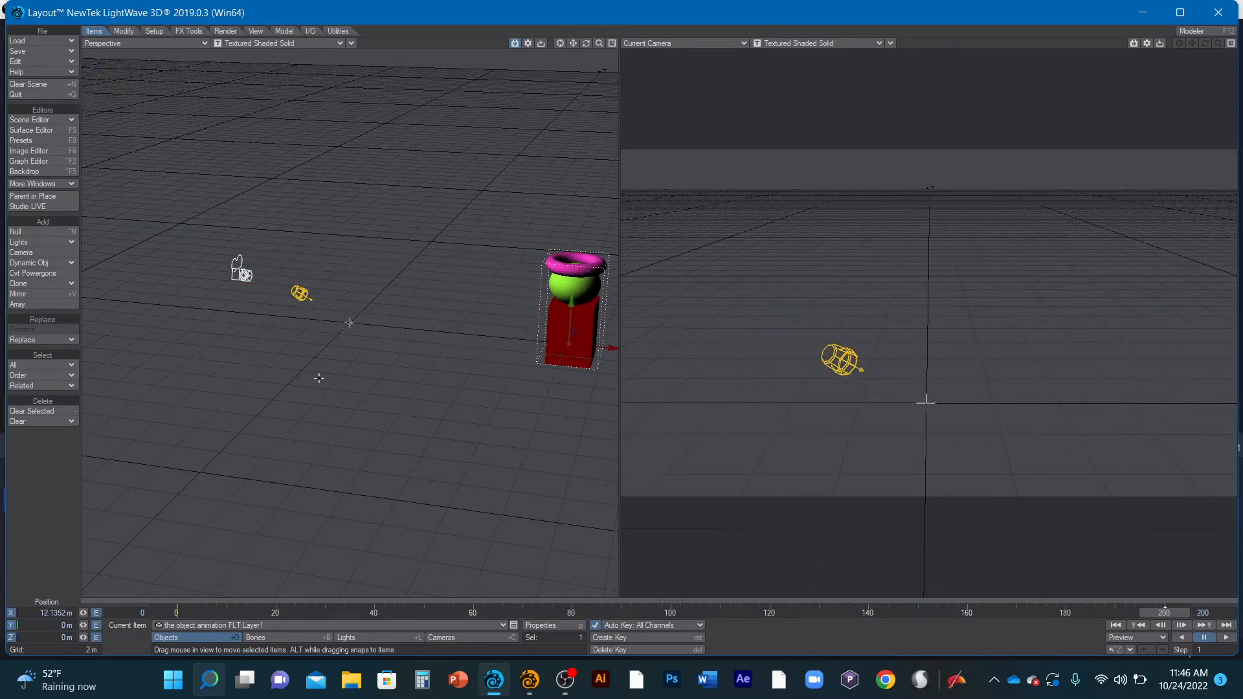
Step: Play the object's sideways movement from the first frame and pause it partway
left_click(1114, 625)
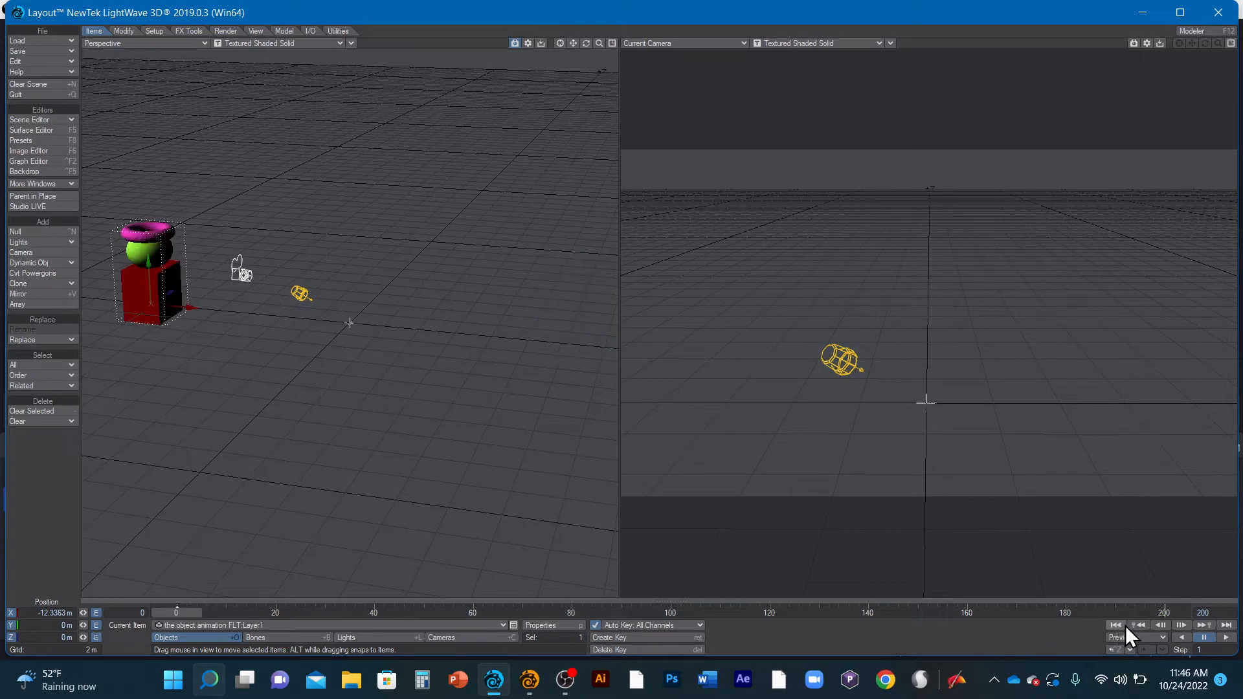
left_click(1226, 638)
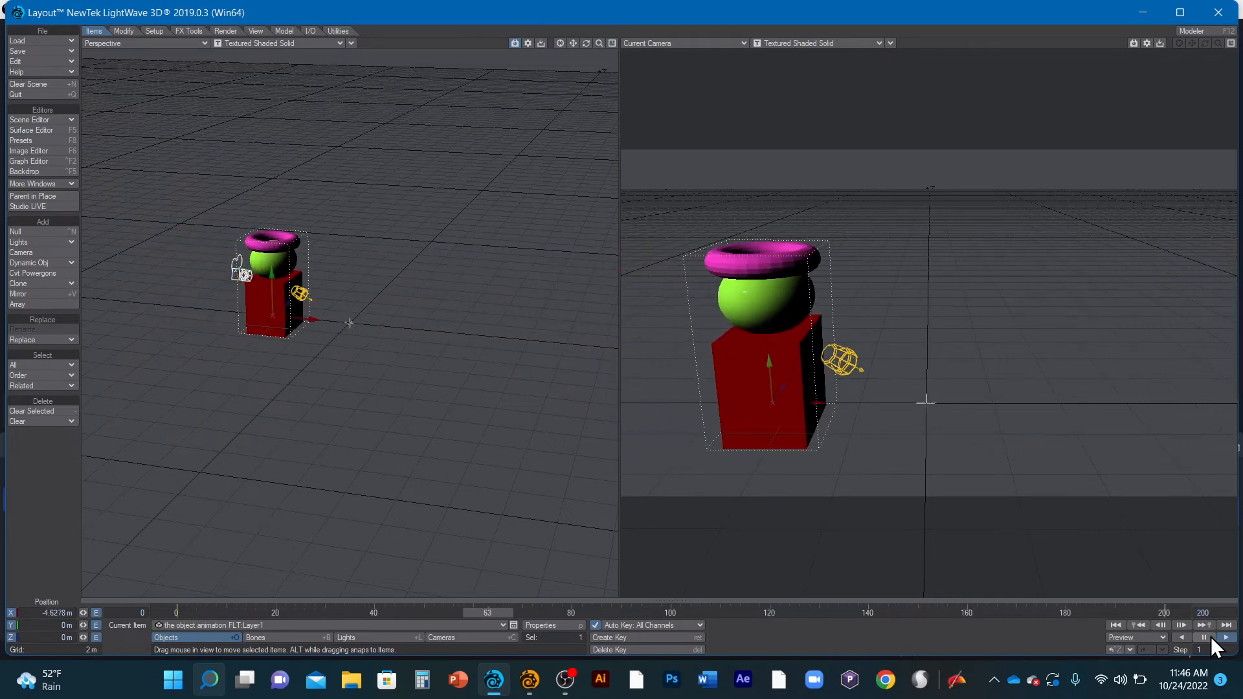
left_click(1203, 637)
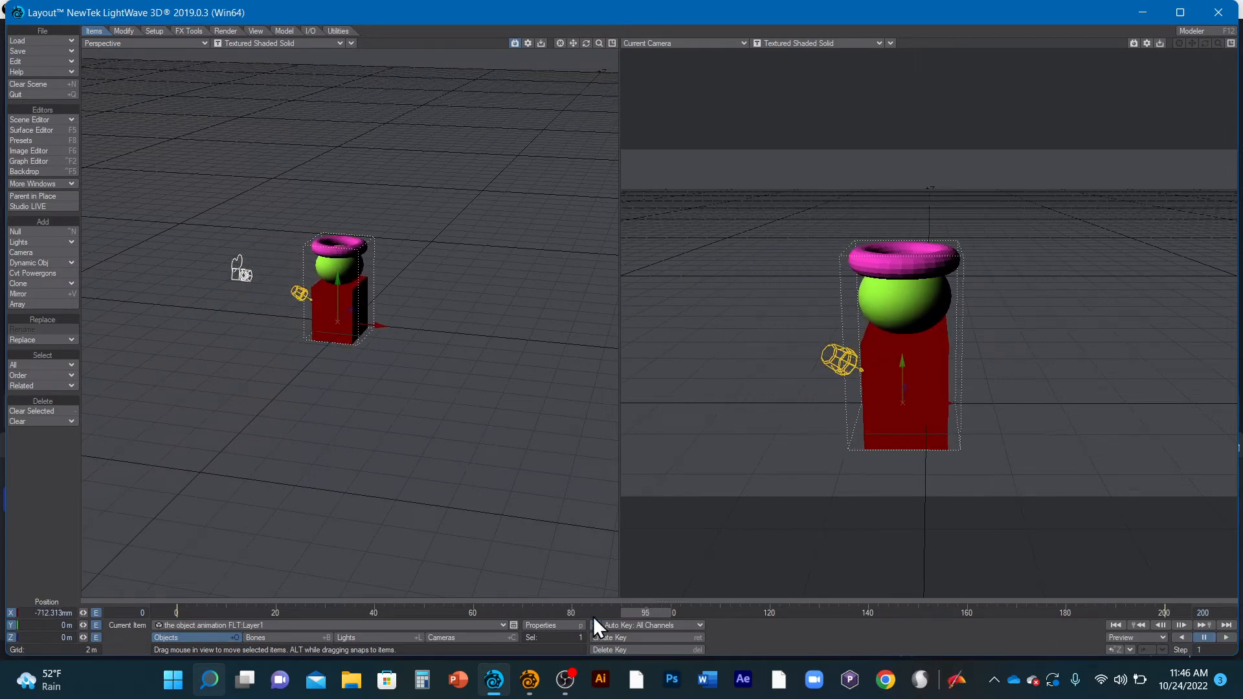
Step: Limit rotation to heading and key the object's heading at about 286.8° on frame 100 and about 49.4° on frame 200
mouse_move(657, 611)
left_mouse_down()
mouse_move(736, 611)
mouse_move(670, 611)
left_mouse_up()
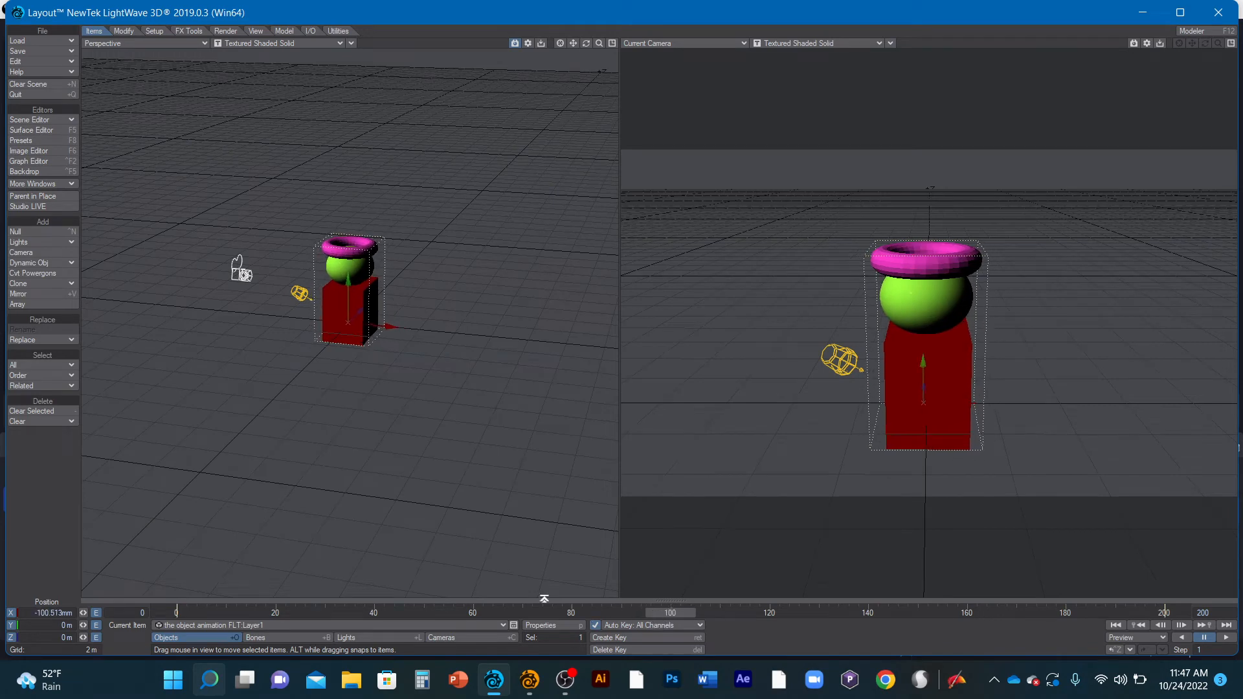
key("y")
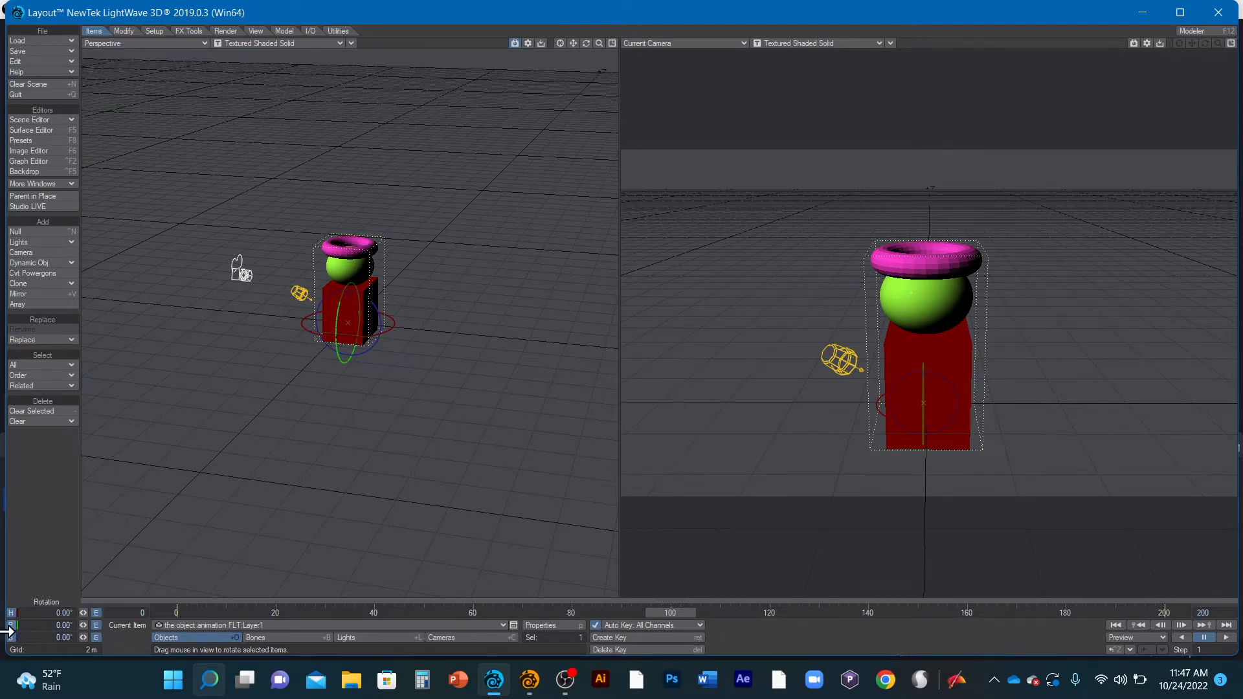
left_click(13, 623)
left_click(10, 637)
left_click_drag(241, 272, 241, 272)
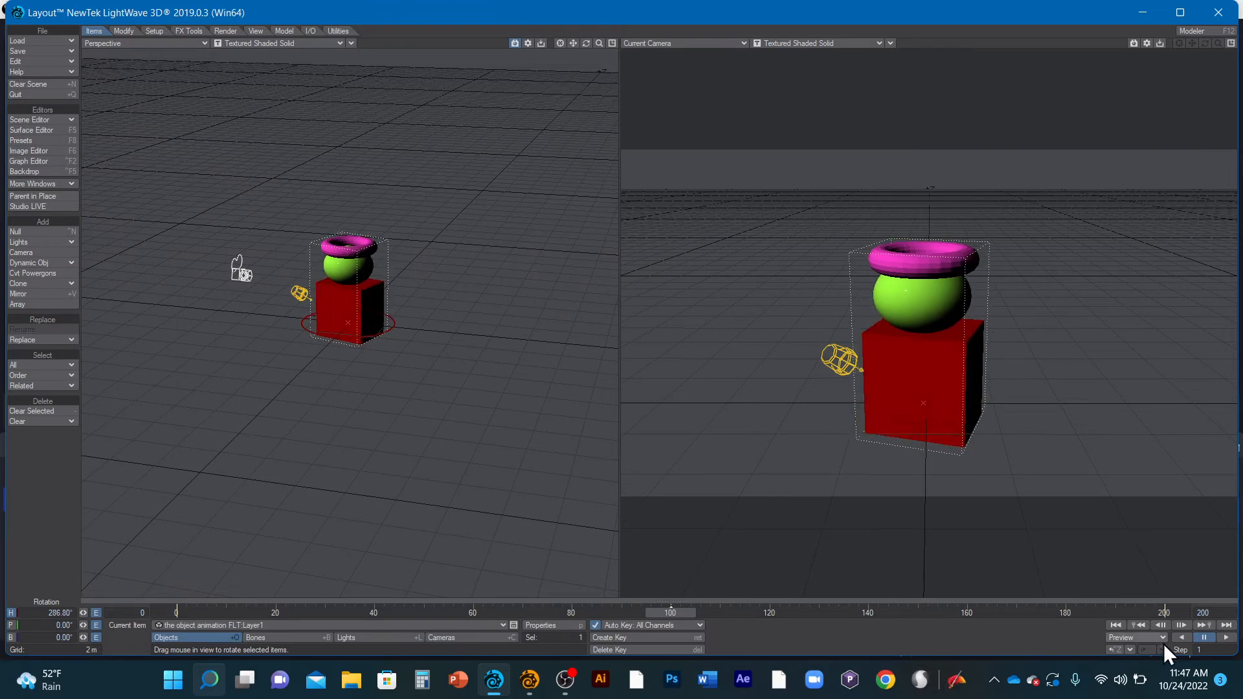
left_click(1228, 636)
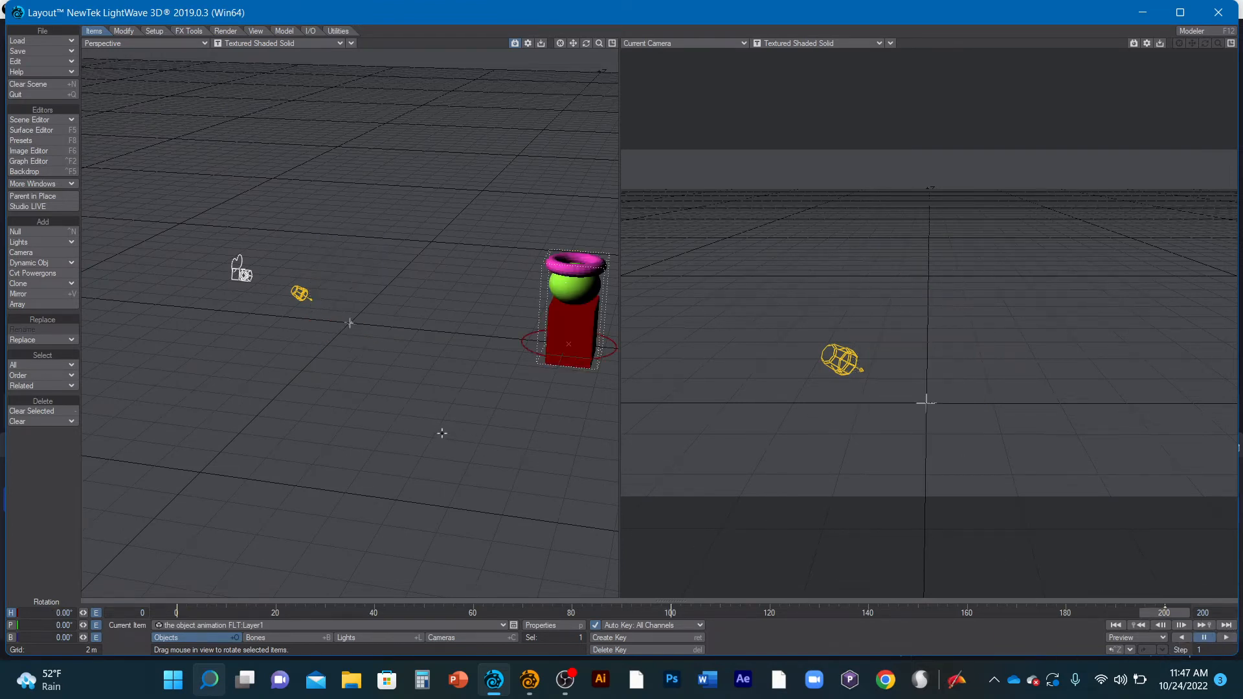
left_click_drag(464, 471, 624, 471)
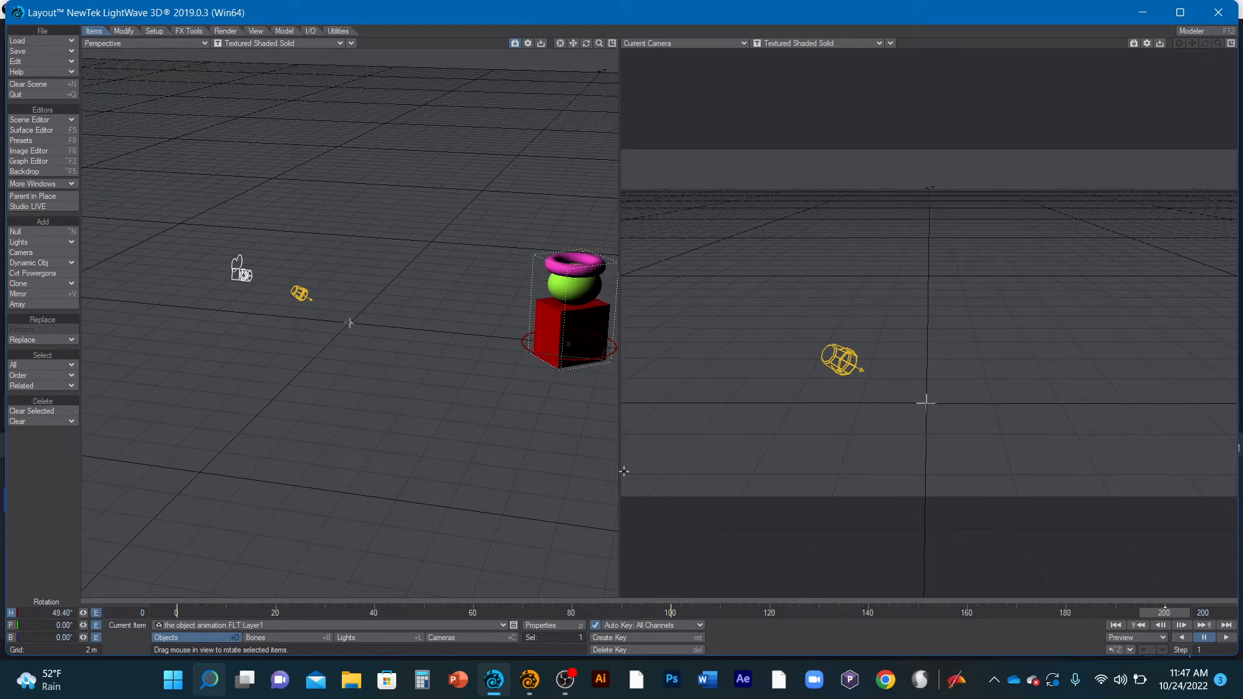
Step: Play the combined movement and rotation from the first frame, then pause the playback
left_click(1115, 627)
left_click(1226, 638)
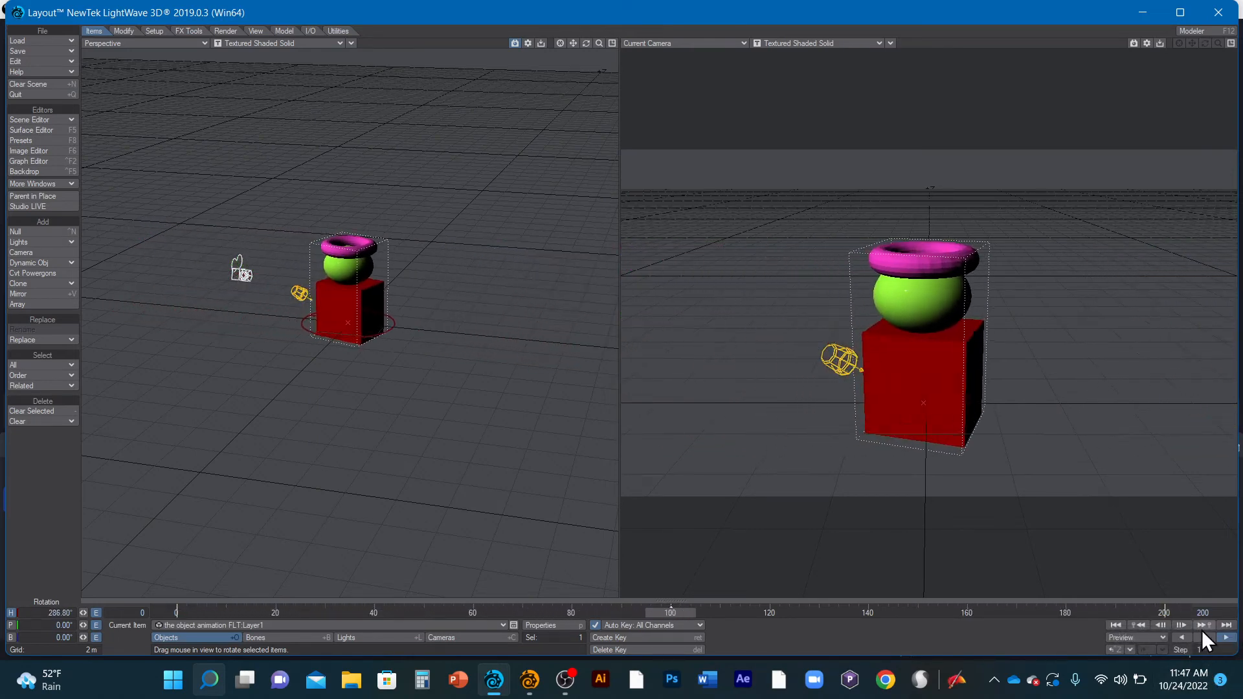
left_click(1205, 636)
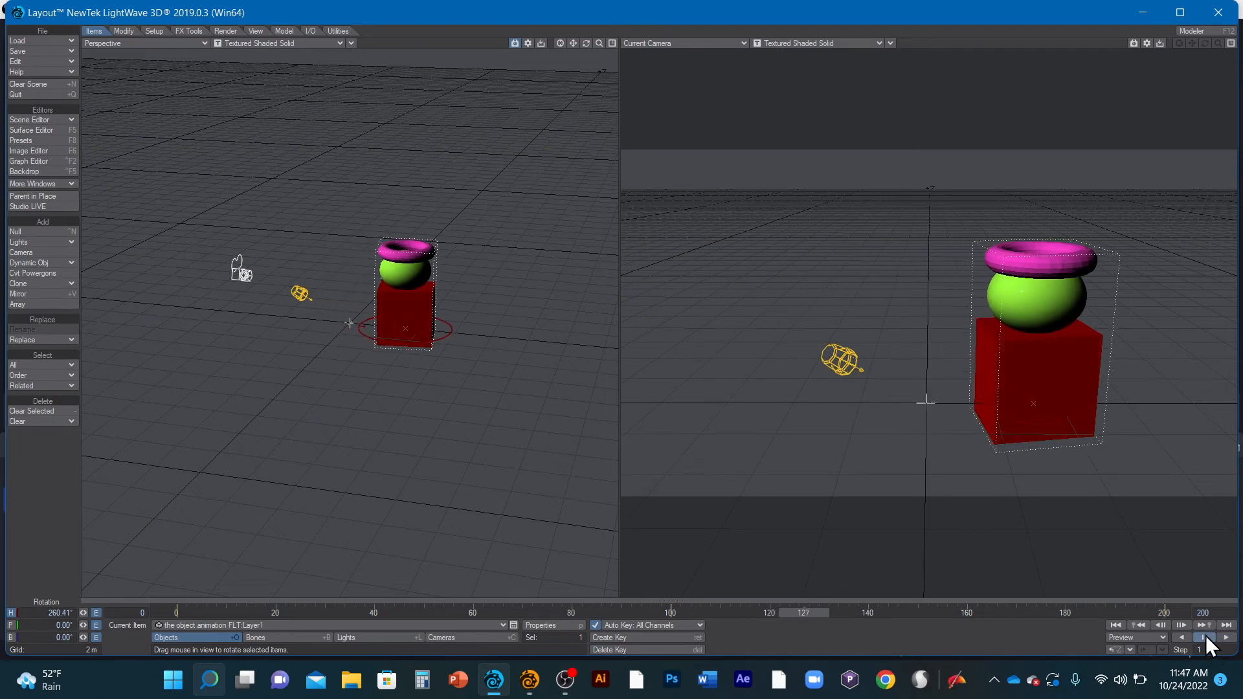
Step: Examine the object's keyed poses on frames 0, 100 and 200
left_click(1120, 625)
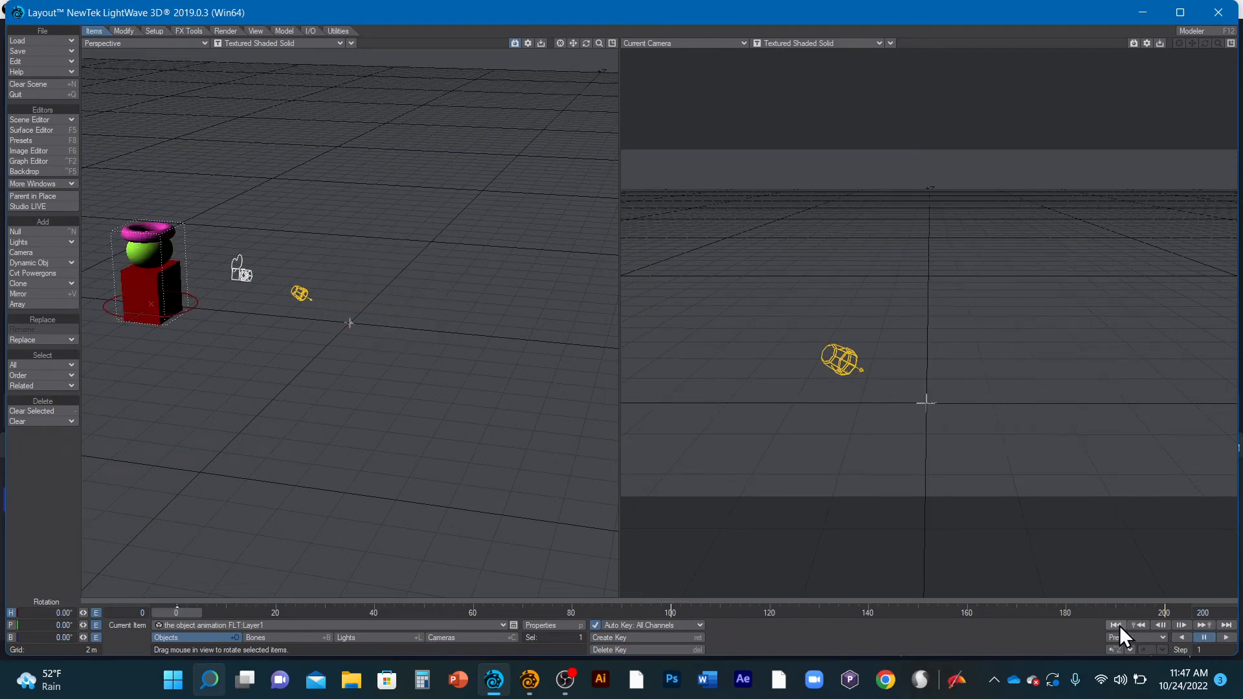
left_click(671, 612)
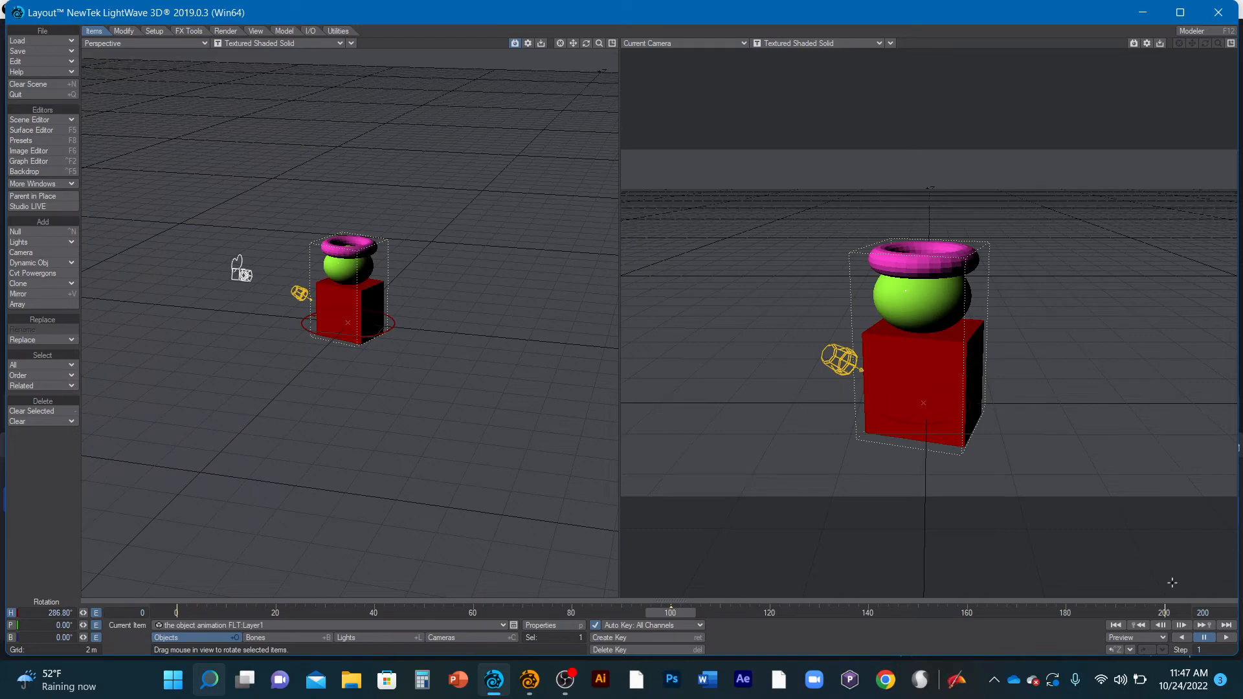
left_click(1167, 612)
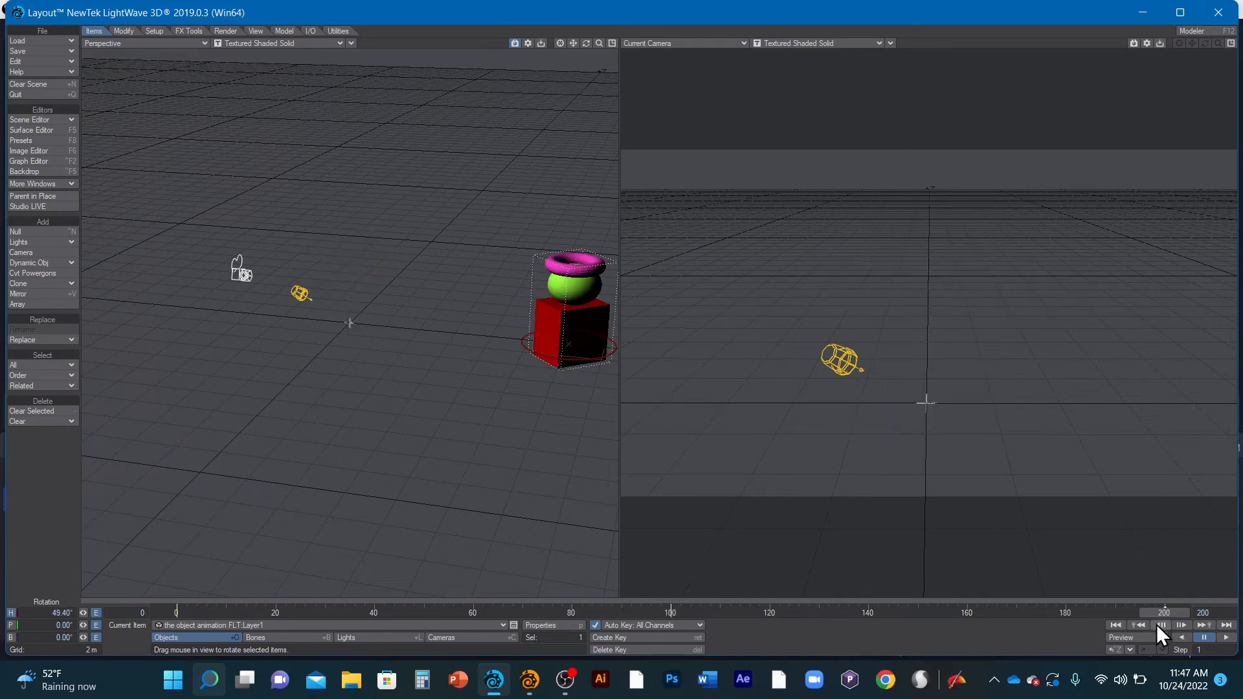
key("o")
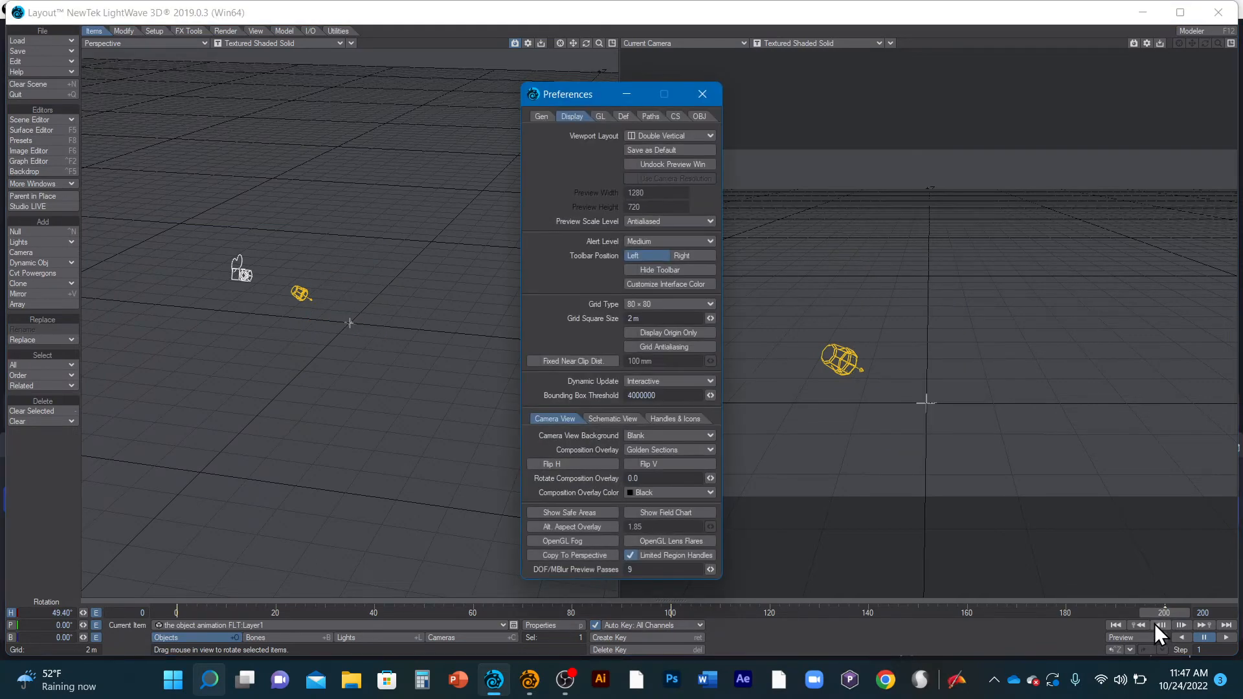
left_click(702, 94)
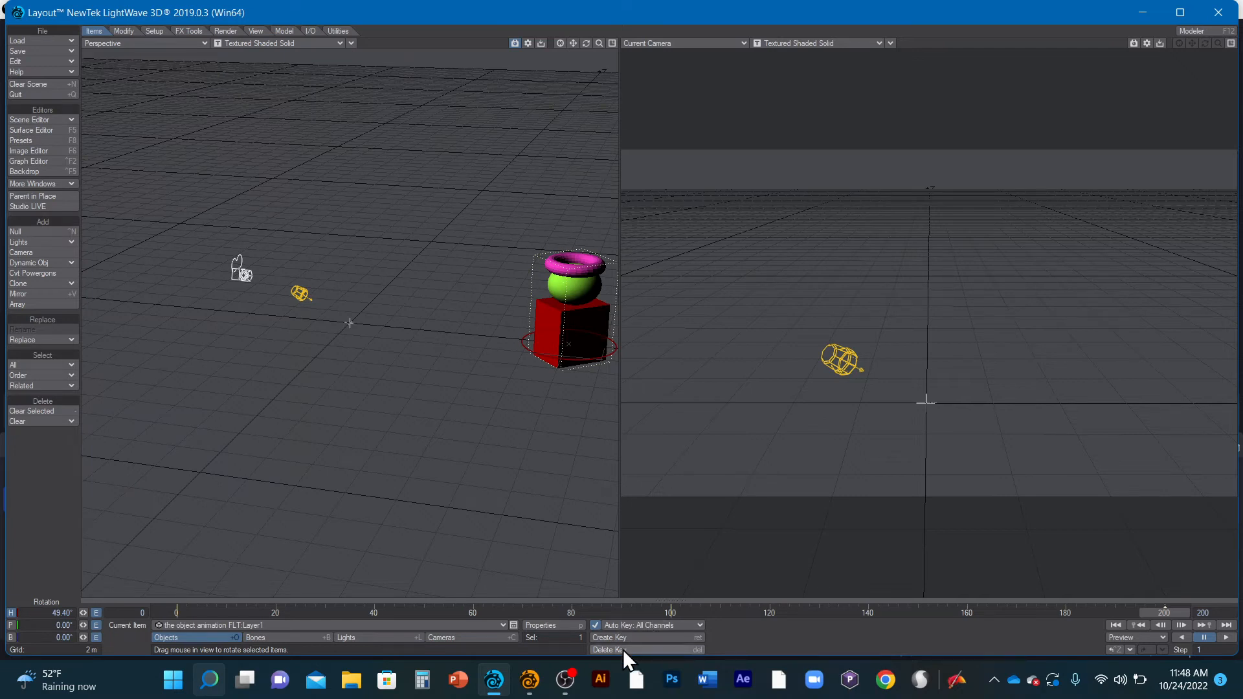
Step: Delete the object's motion key on frame 200 and play the remaining animation from the first frame
left_click(647, 650)
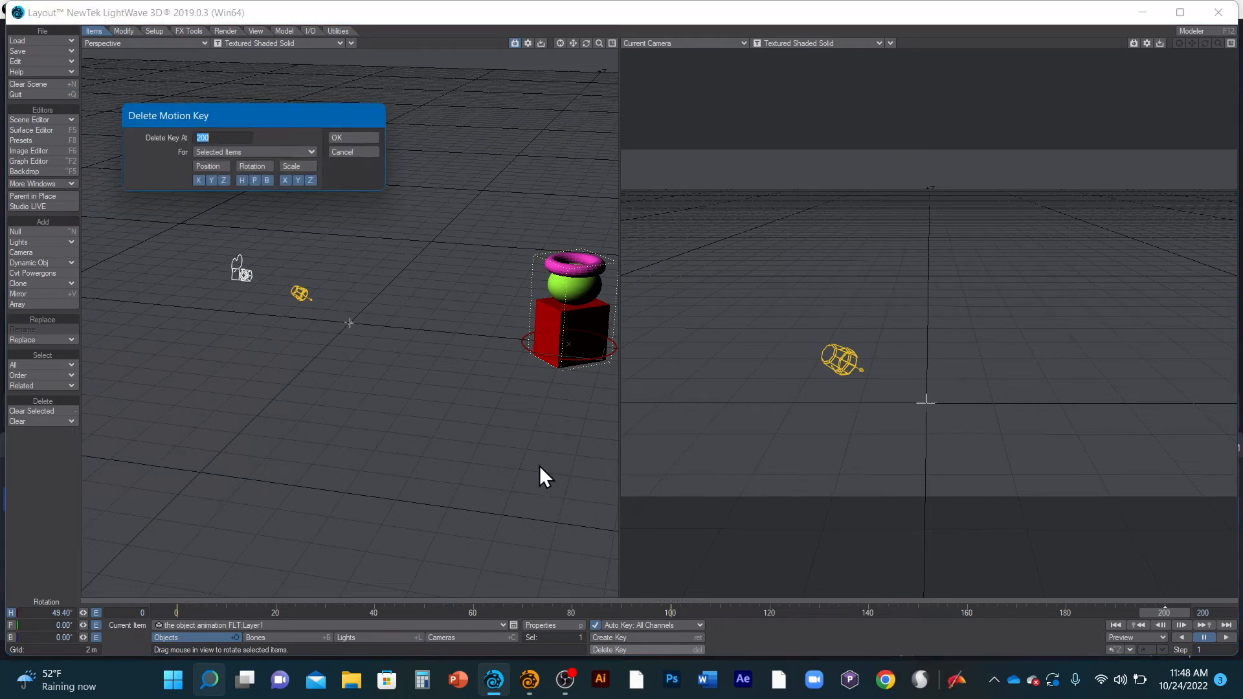
left_click(344, 137)
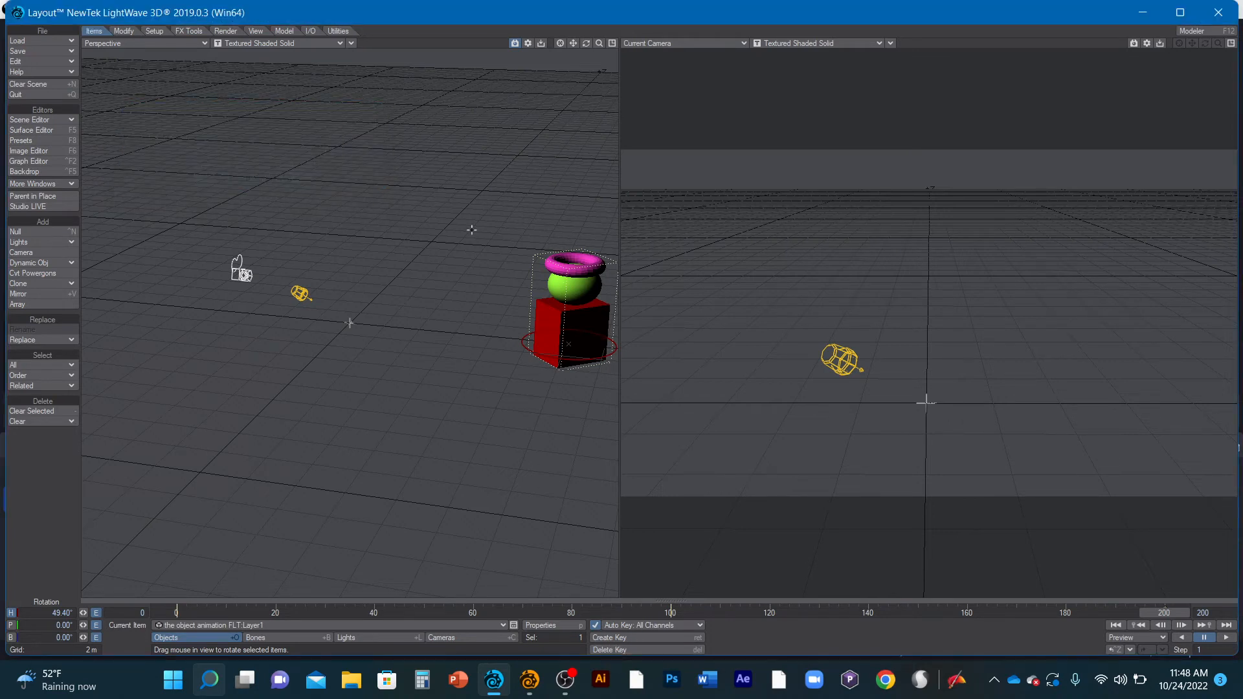
left_click(1117, 626)
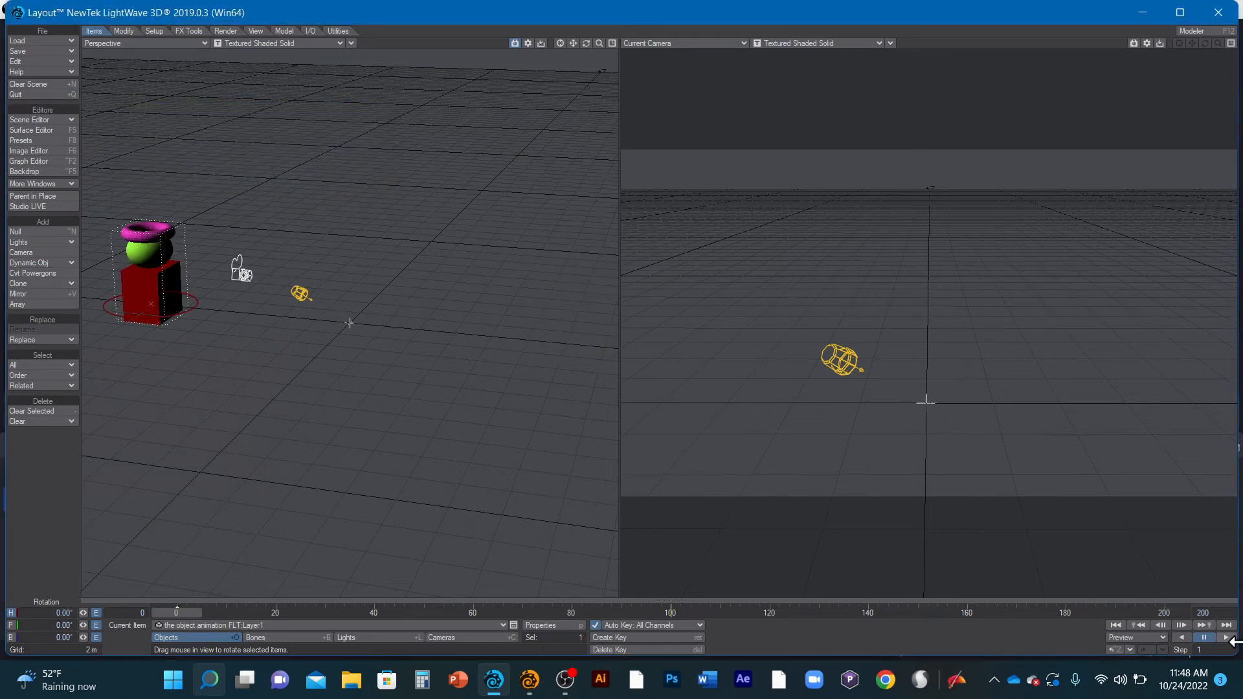
left_click(1226, 638)
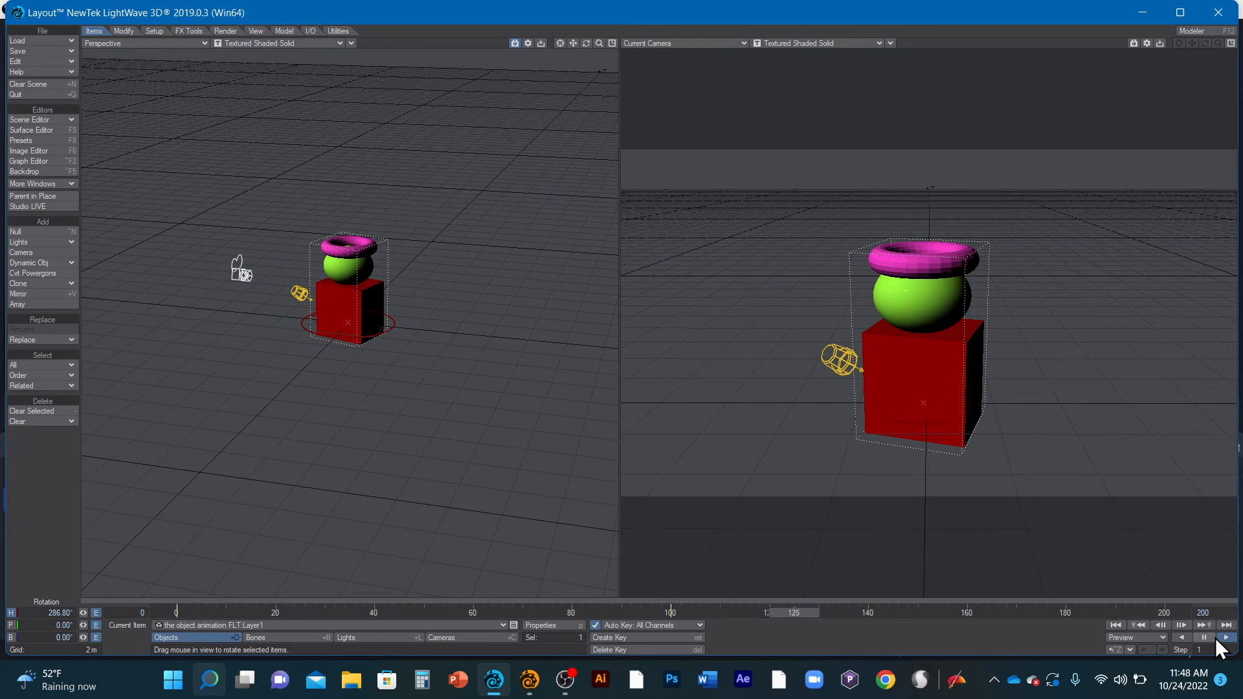
Step: Delete the object's motion keys on frames 100 and 0 for all position, rotation and scale channels
left_click(1114, 624)
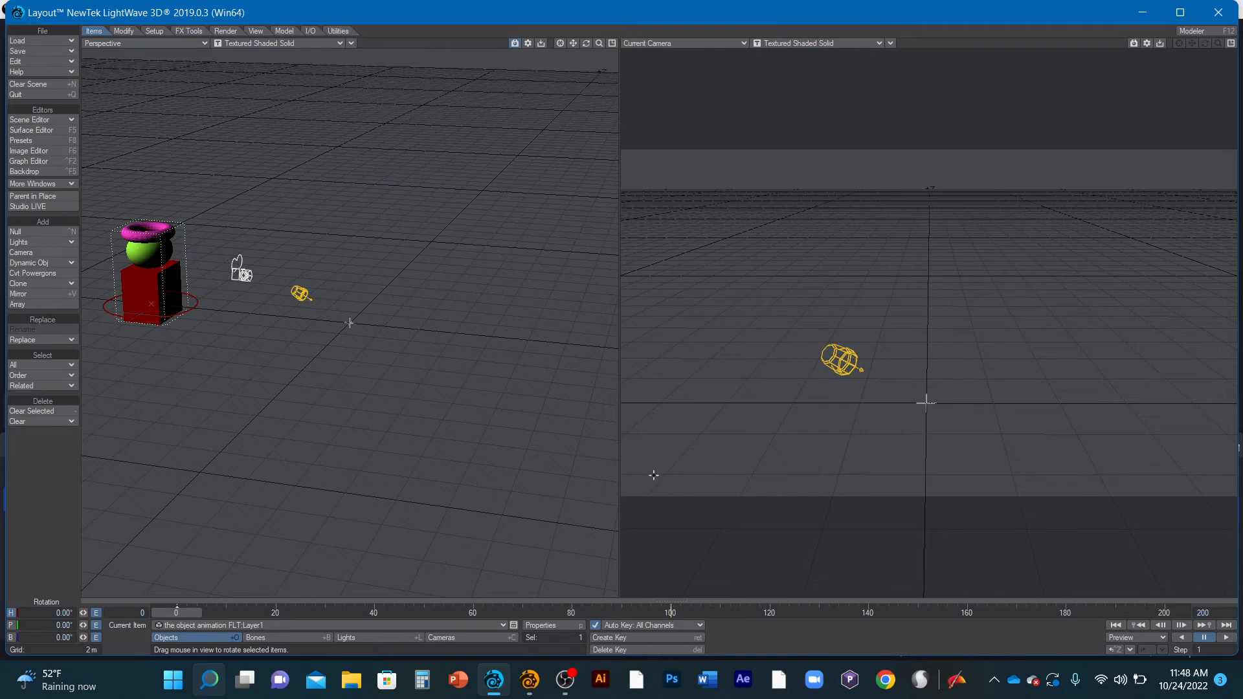
left_click(671, 612)
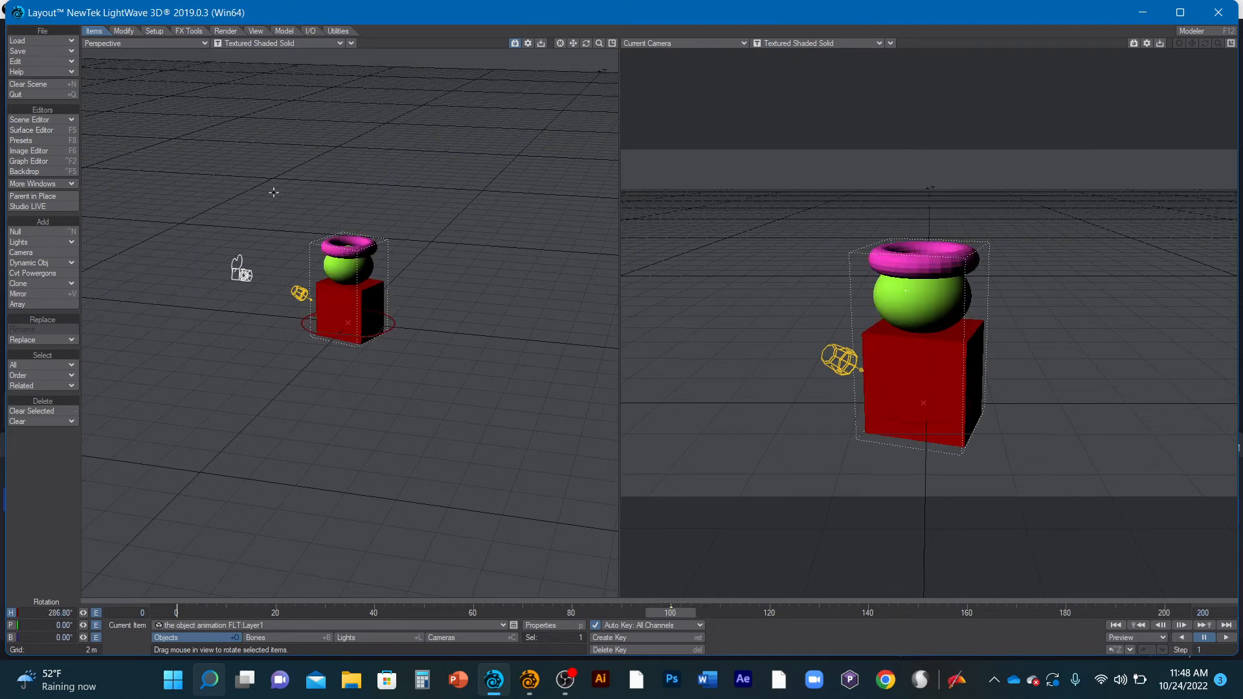
left_click(642, 650)
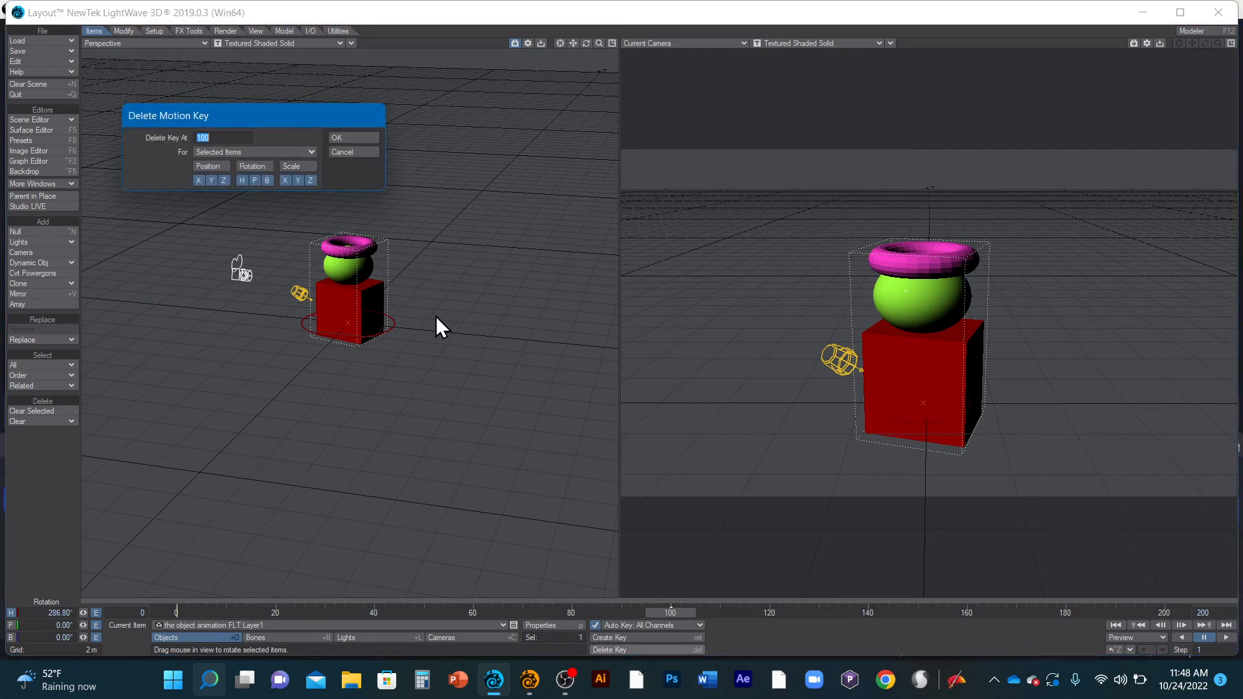
left_click(347, 137)
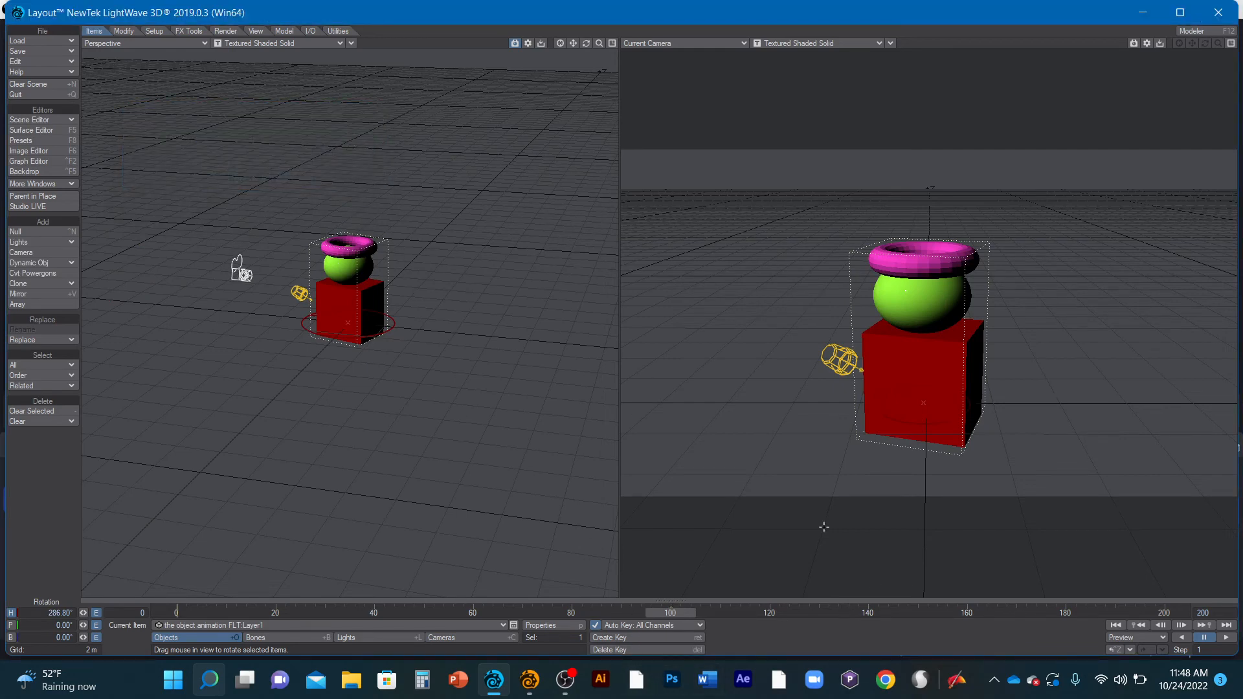
left_click(1115, 624)
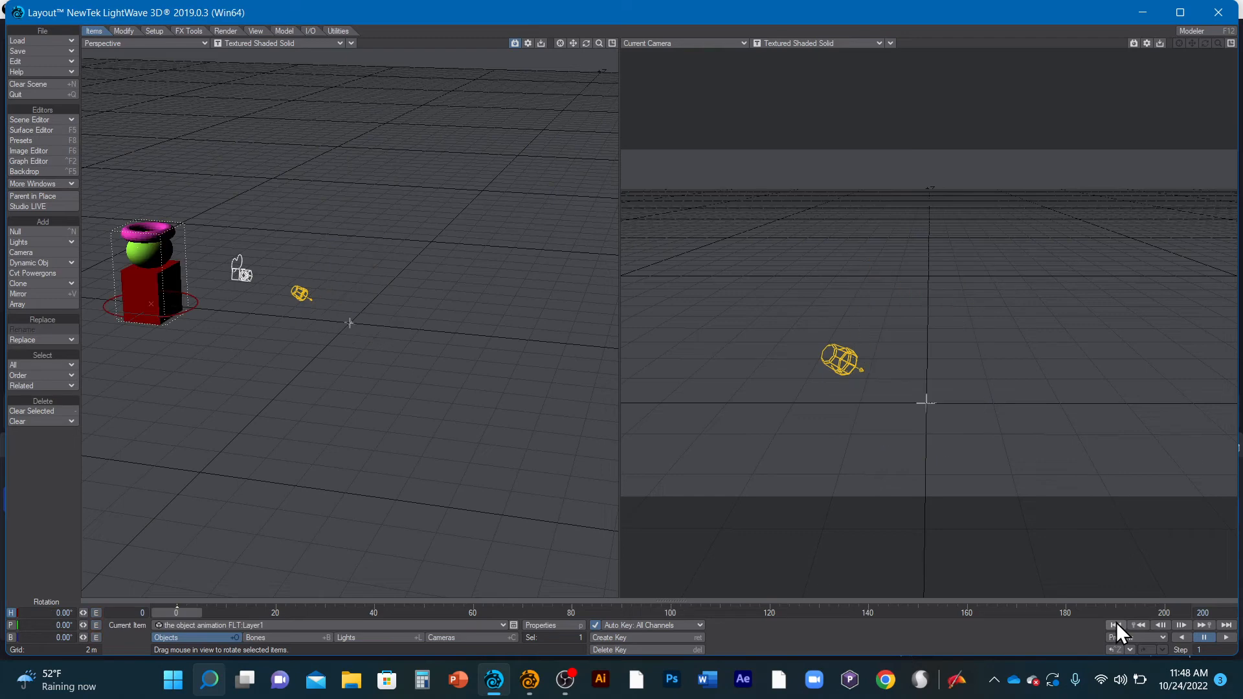
left_click(635, 651)
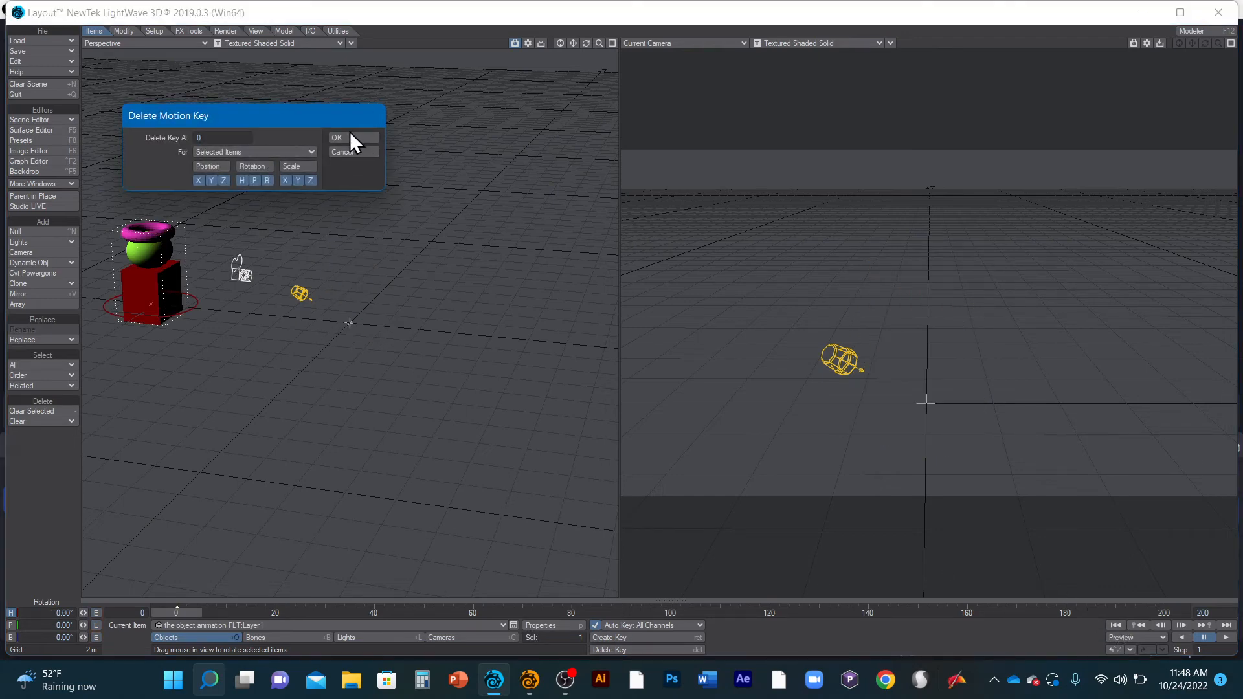
left_click(350, 137)
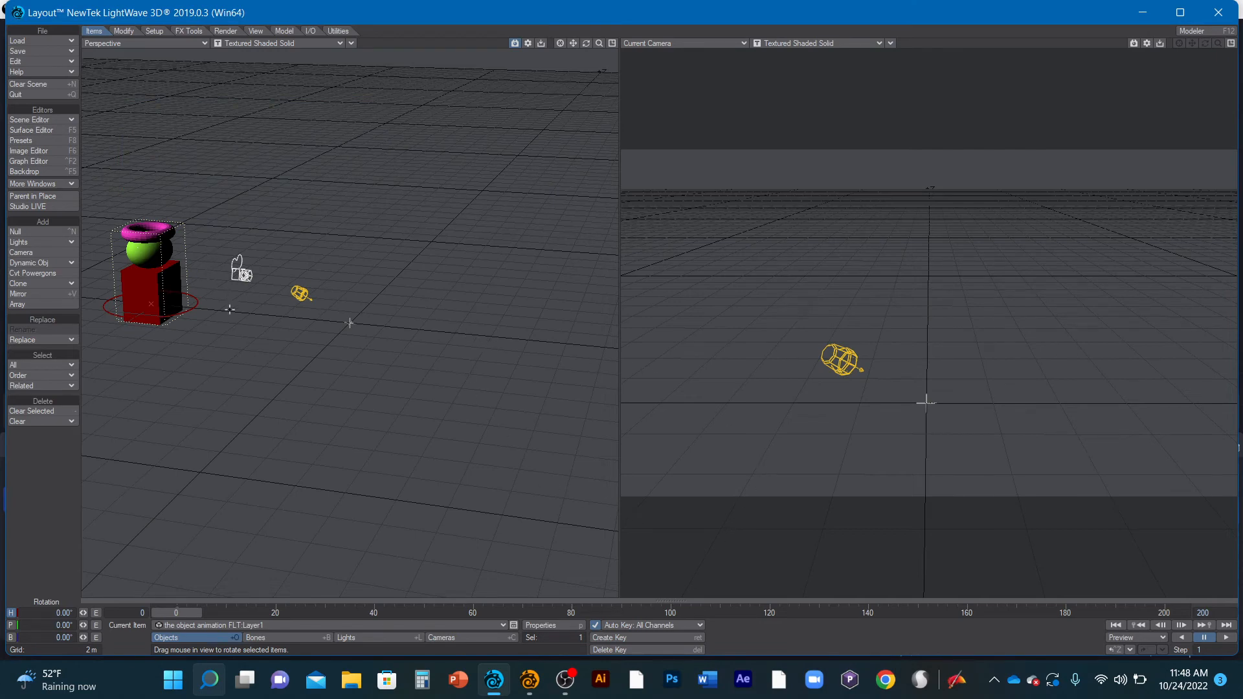
Step: Move the object along X to about 583 mm on frame 0, placing it near the middle of the camera view
key("t")
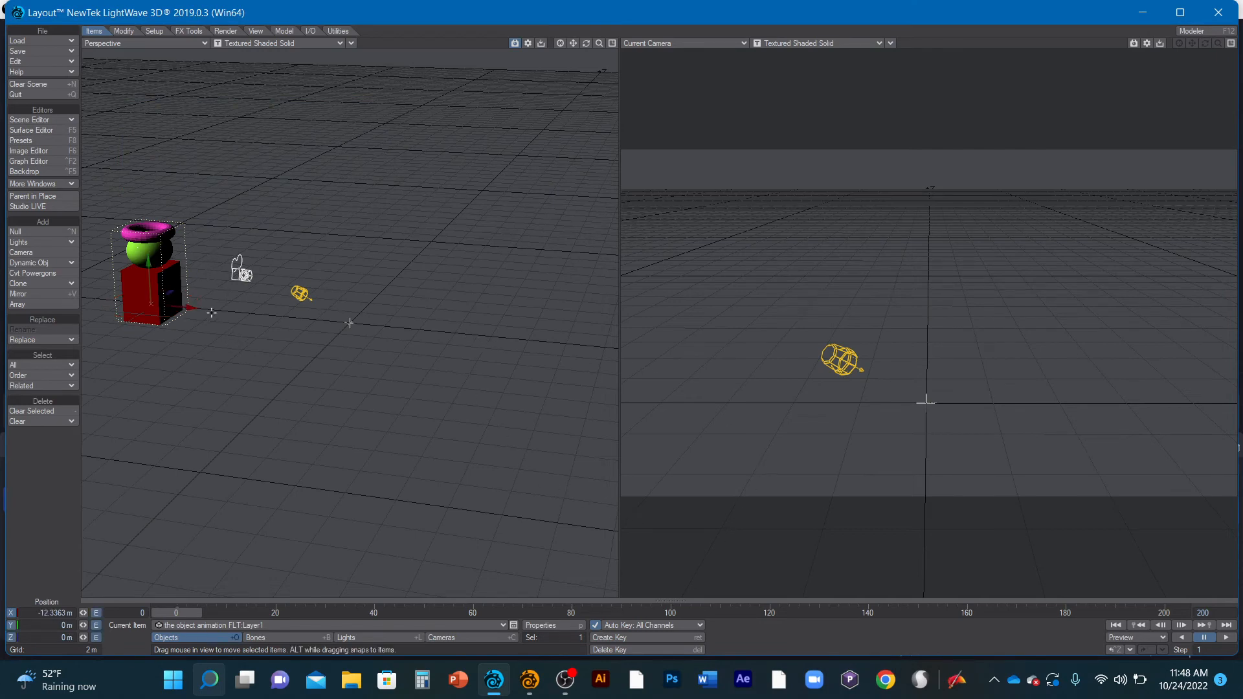
left_click_drag(197, 309, 427, 330)
left_click_drag(926, 403, 879, 403)
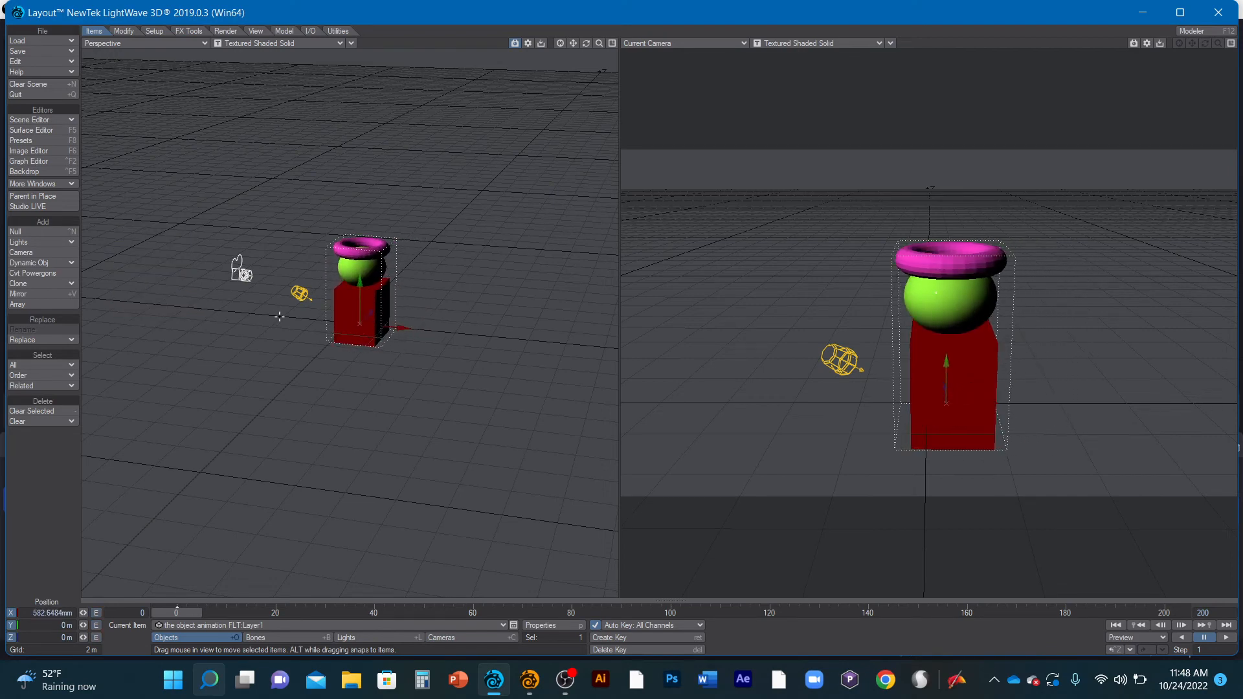
Step: Rotate the object's heading to about 496.1° on frame 199
key("y")
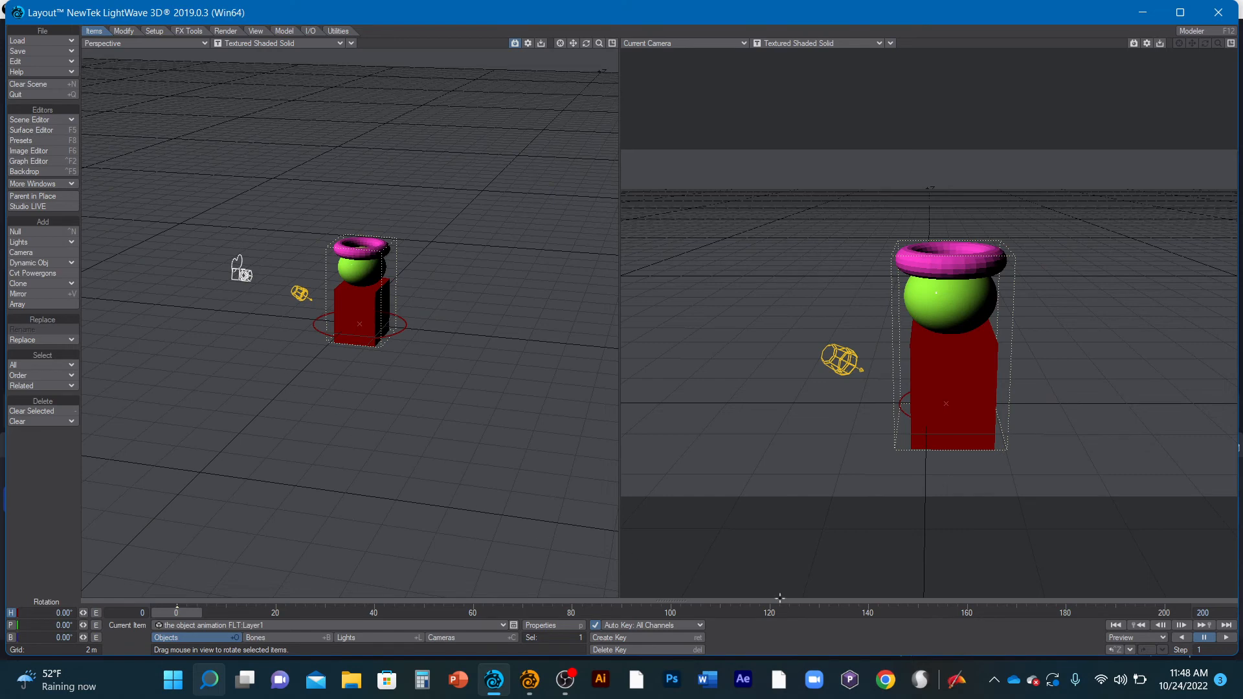
left_click(1162, 611)
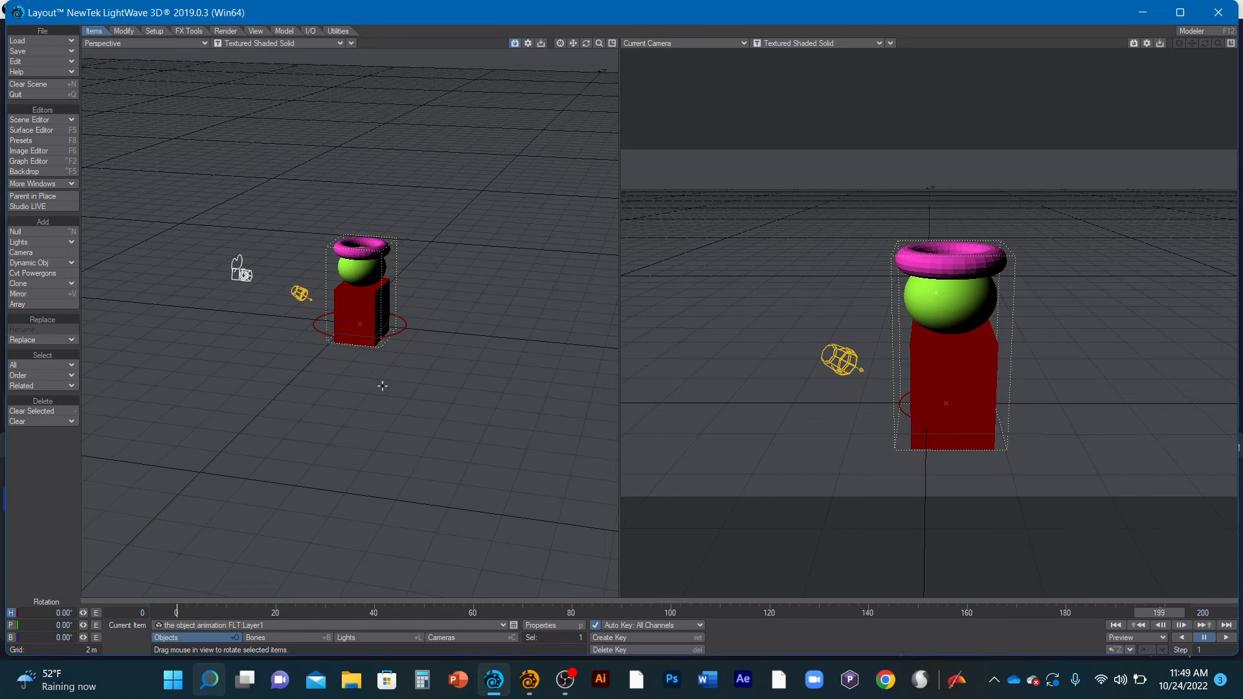
left_click_drag(238, 267, 238, 266)
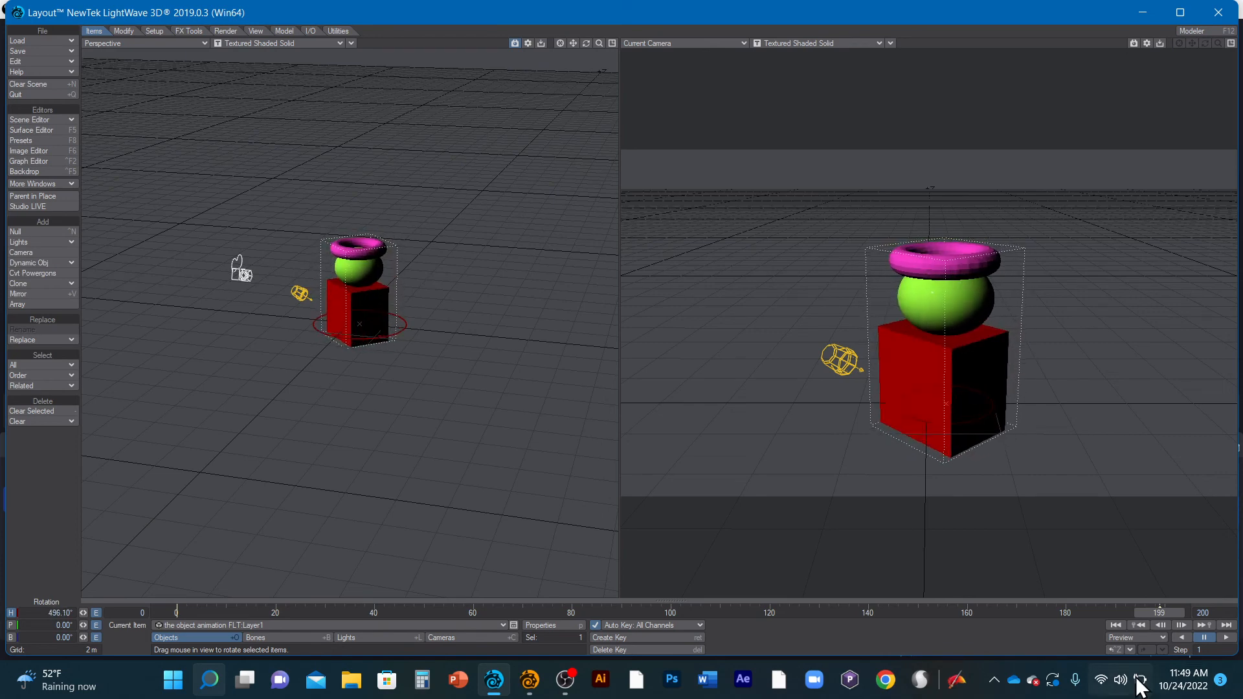
Step: Play the object's rotation in place from the first frame, then pause the playback
left_click(1112, 626)
left_click(1225, 637)
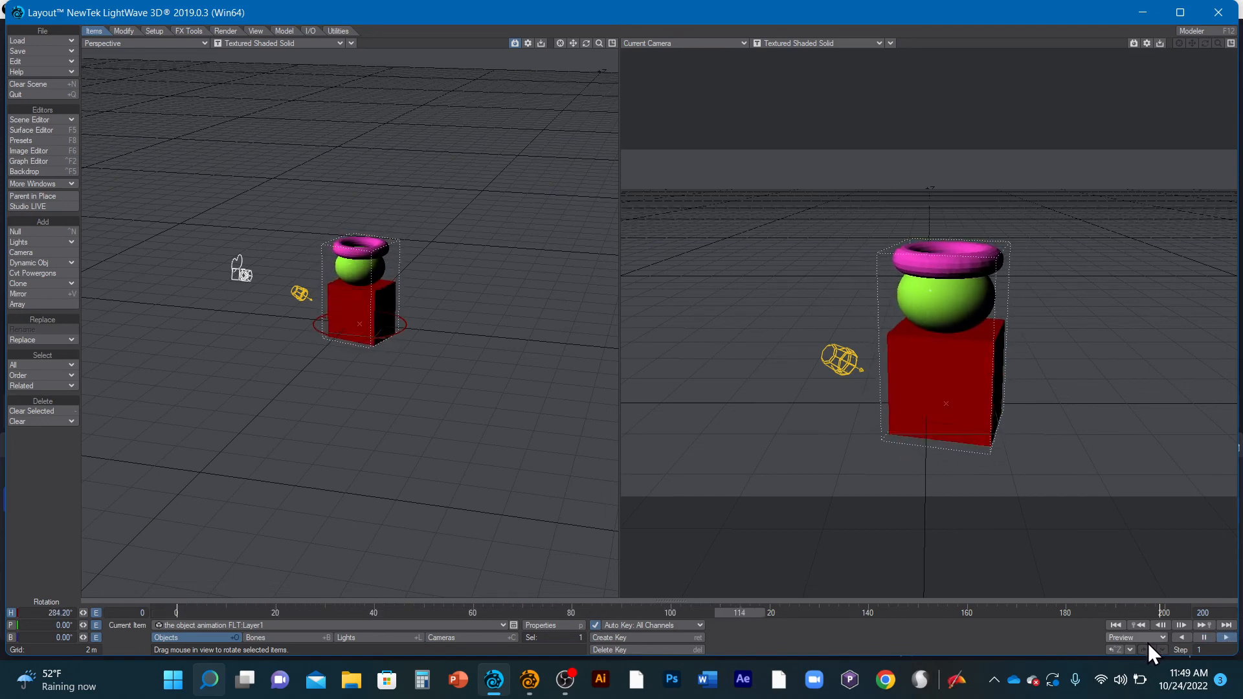
left_click(1203, 637)
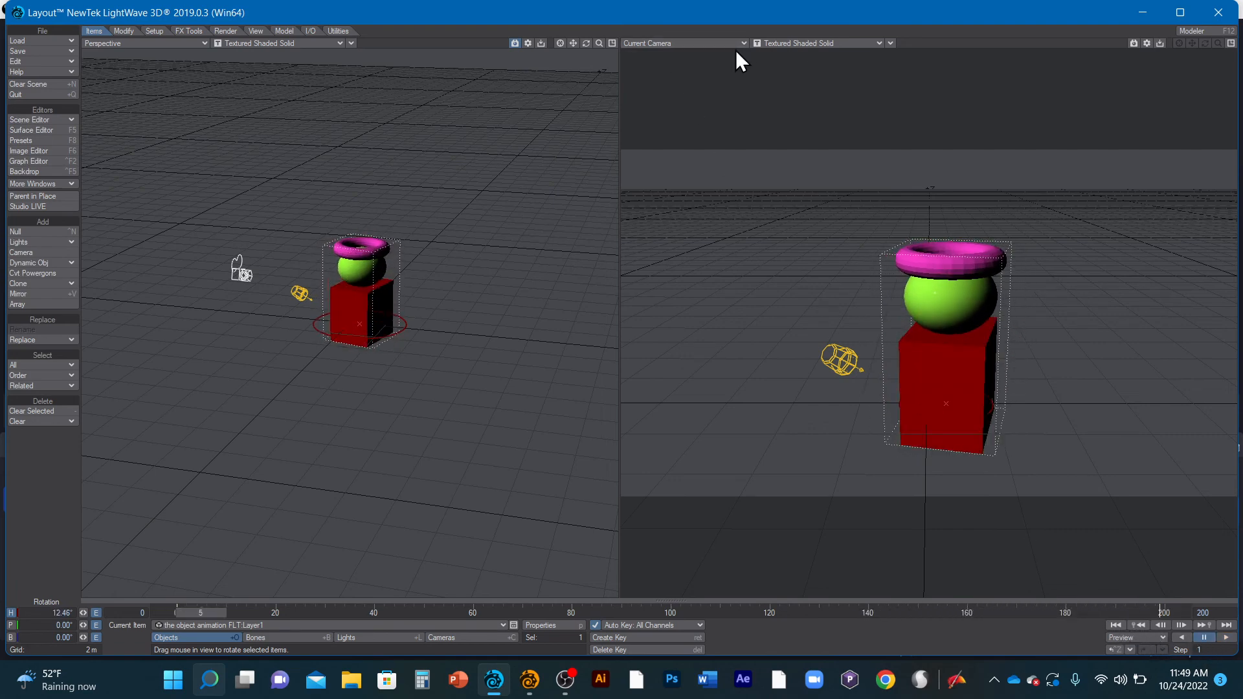
Step: Switch the camera view's shading to VPR, play part of the rendered rotation, and return to the first frame
left_click(809, 44)
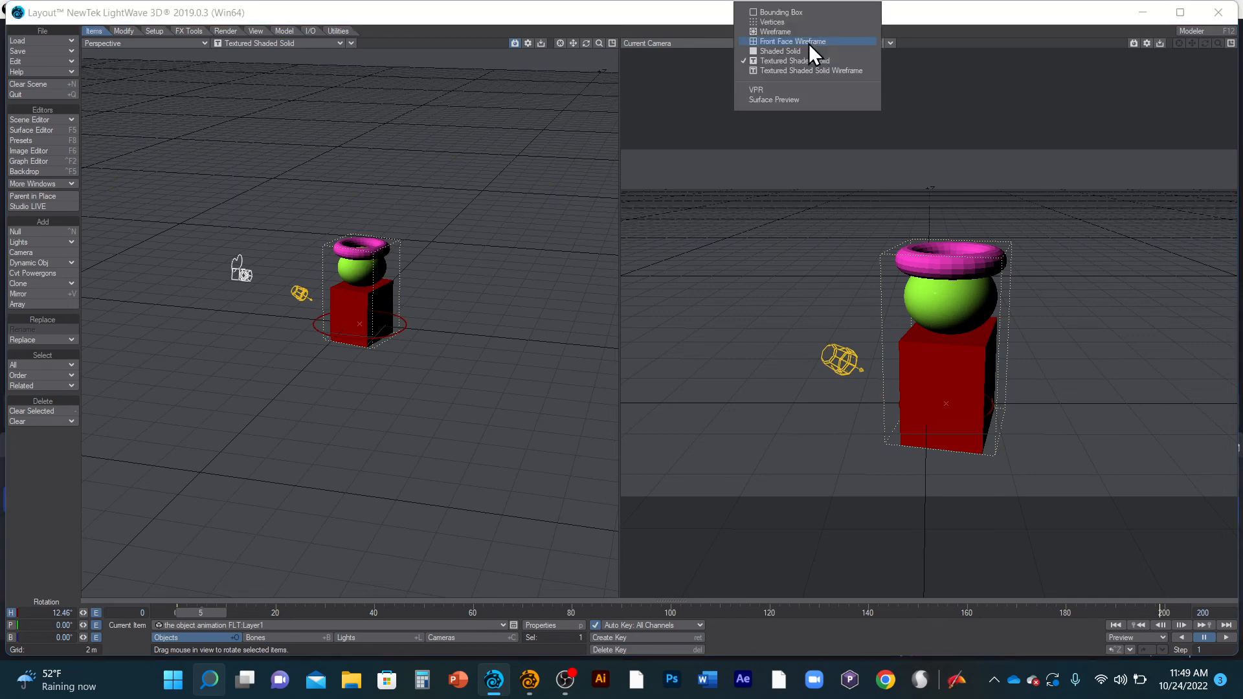
left_click(796, 91)
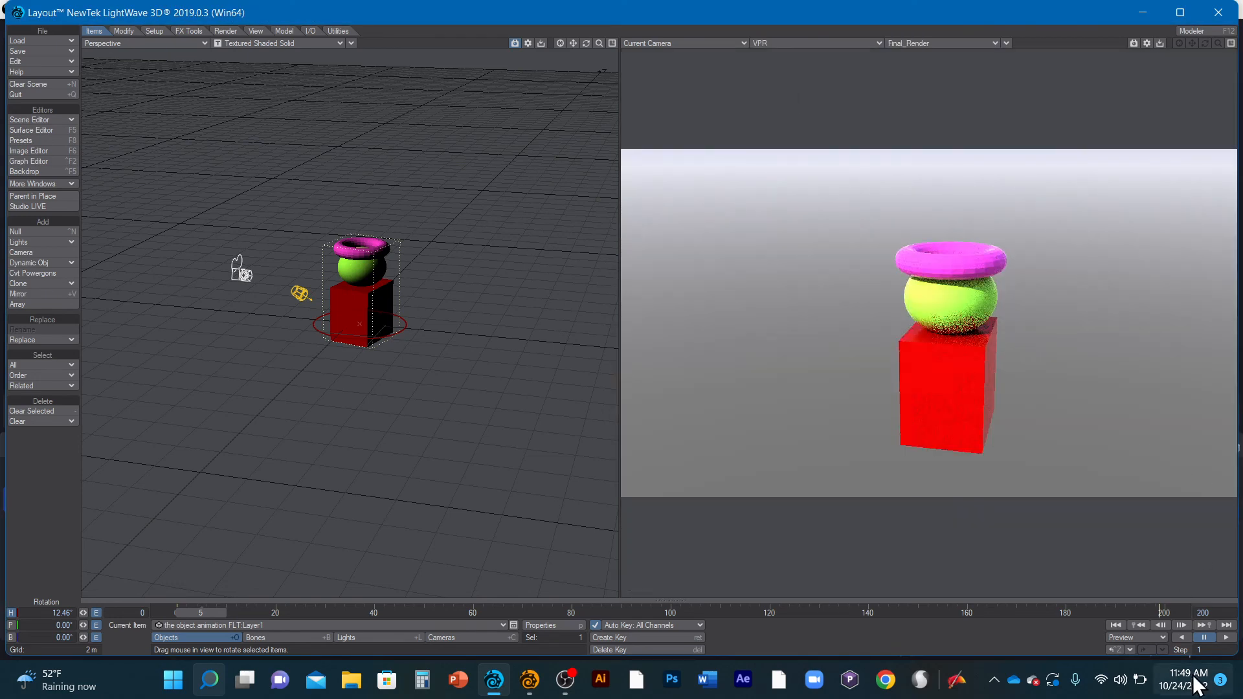
left_click(1225, 637)
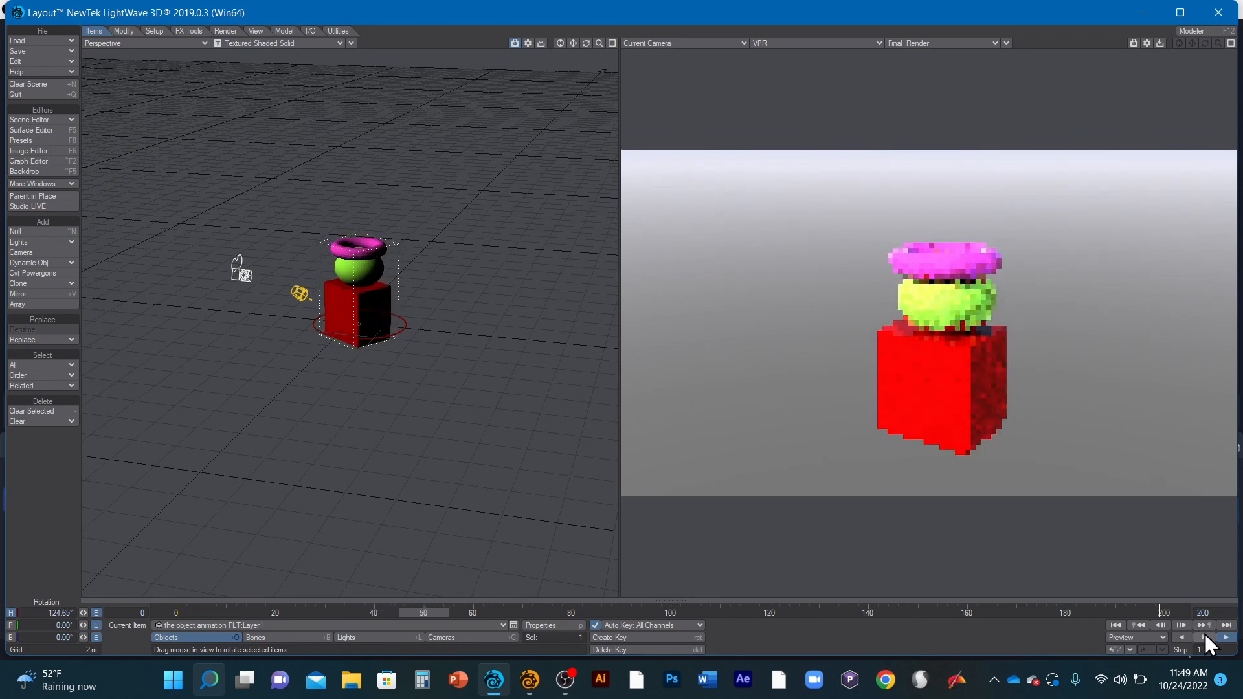
left_click(1205, 637)
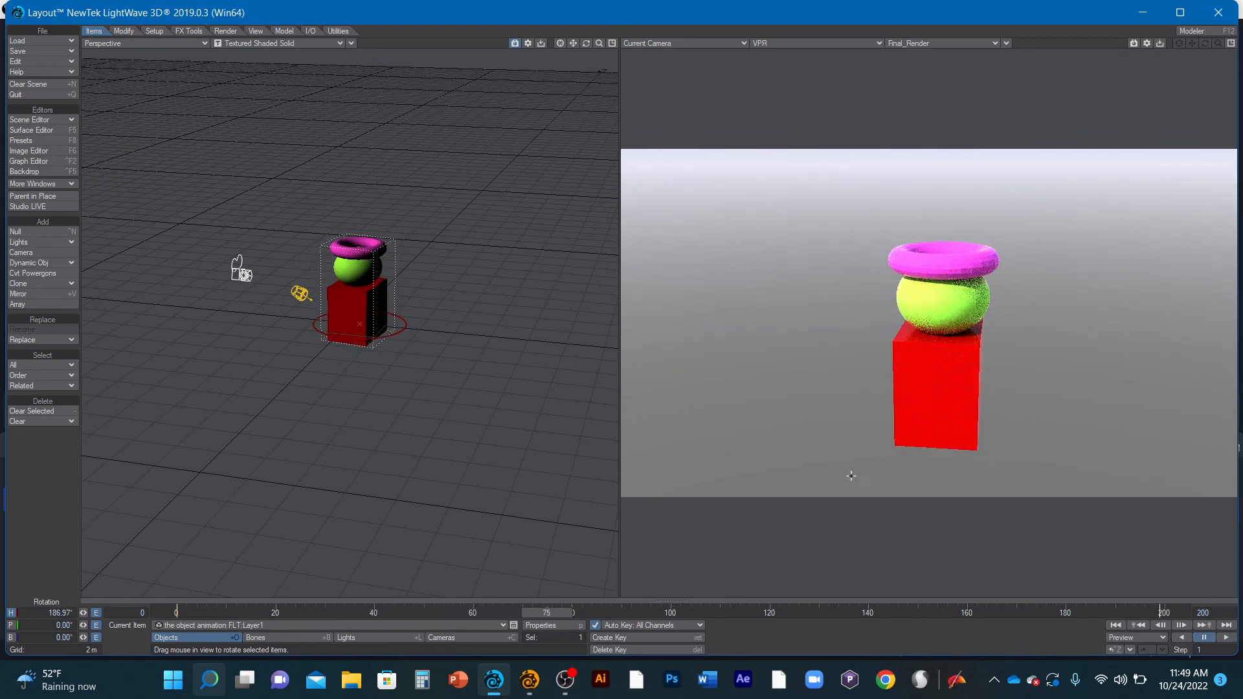
left_click(1119, 625)
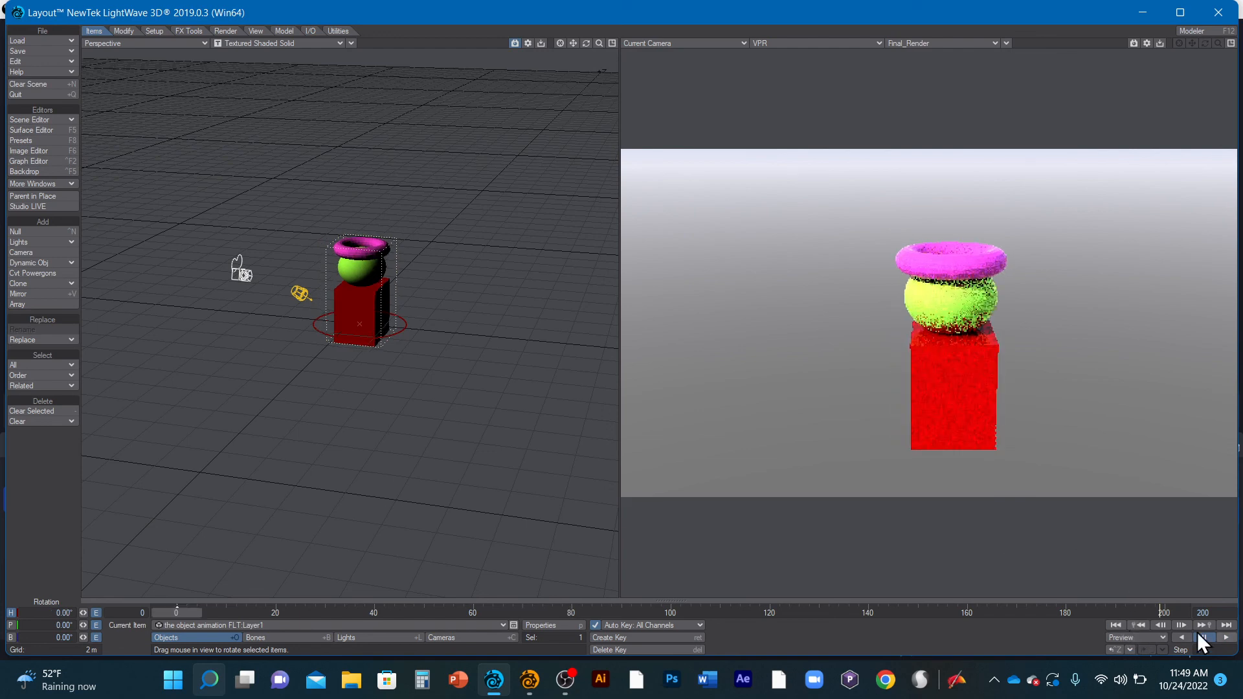
Step: Open the output settings of the render properties and select the Multi-Layer render output
left_click(225, 31)
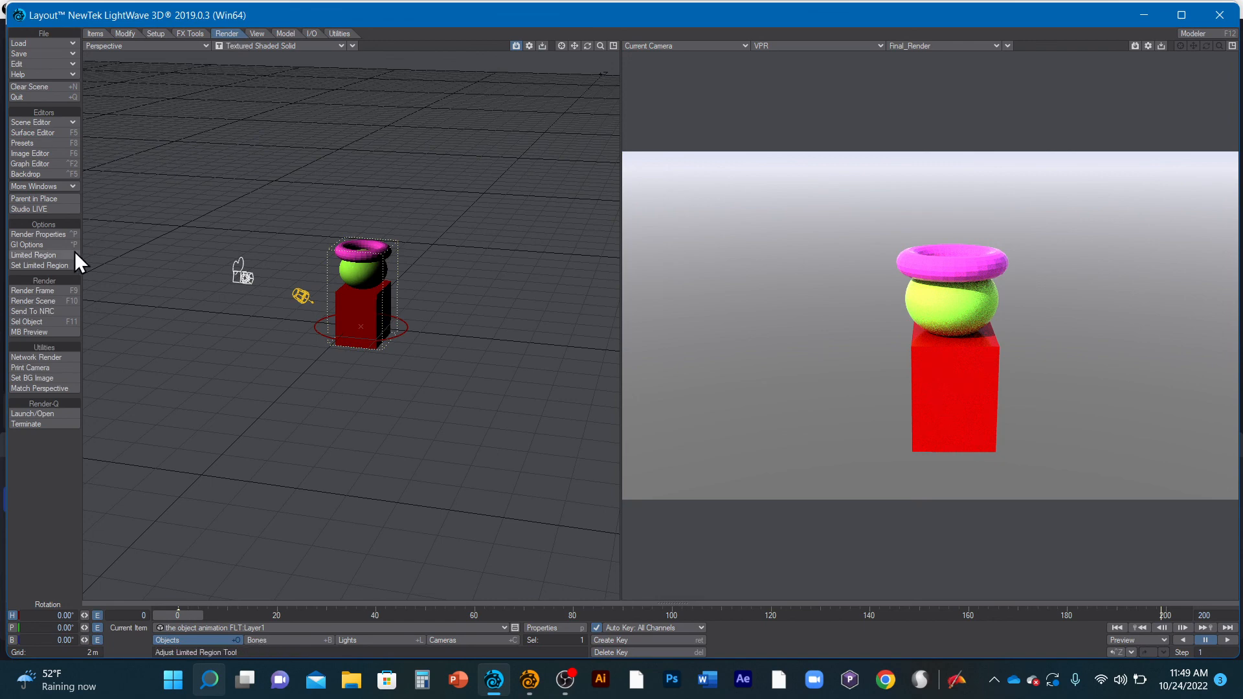
left_click(41, 236)
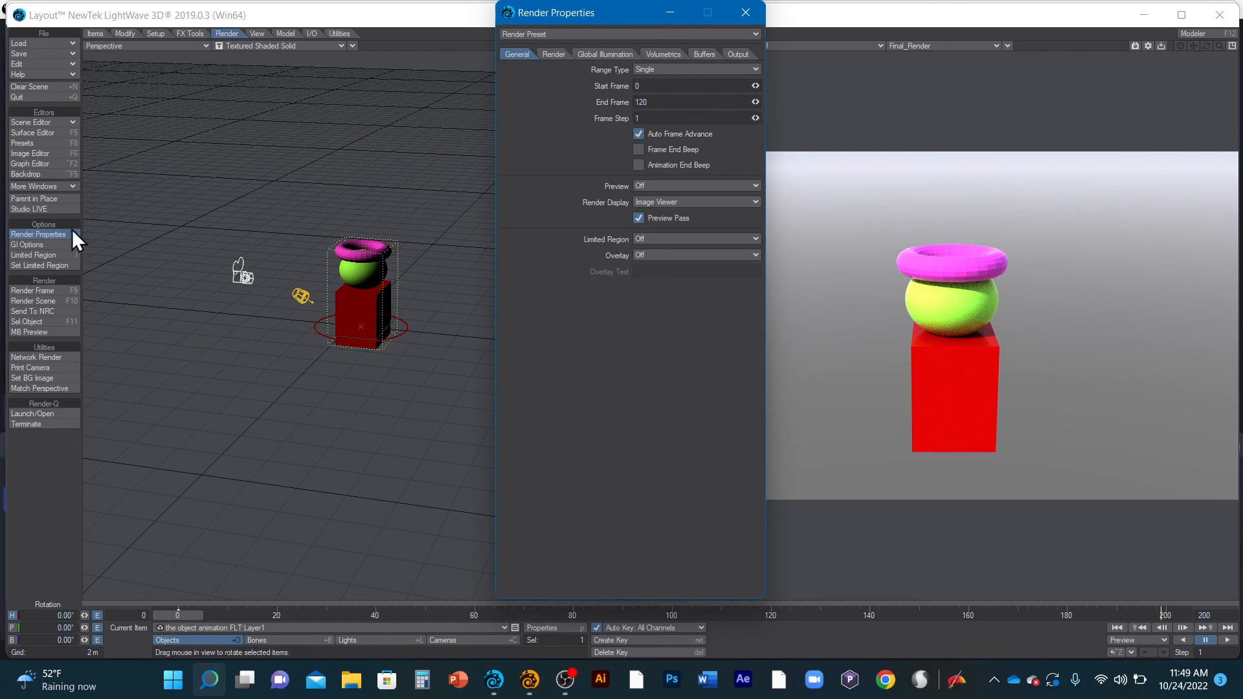
left_click(738, 54)
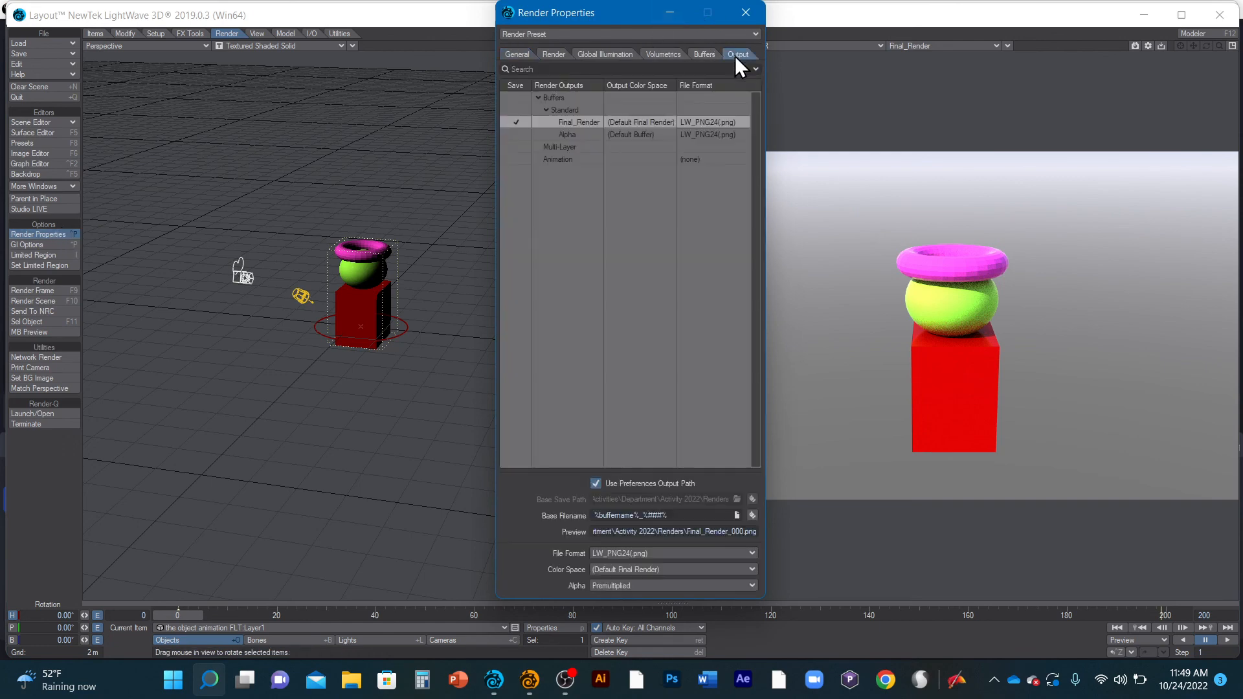
left_click(560, 147)
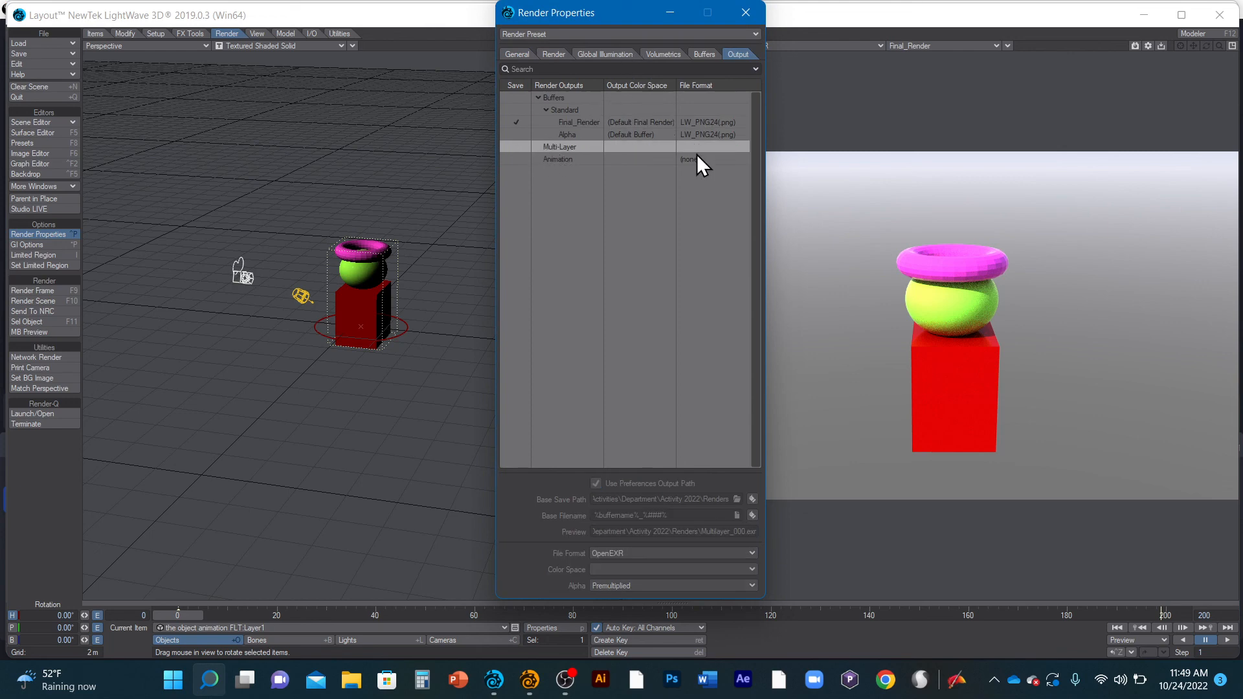